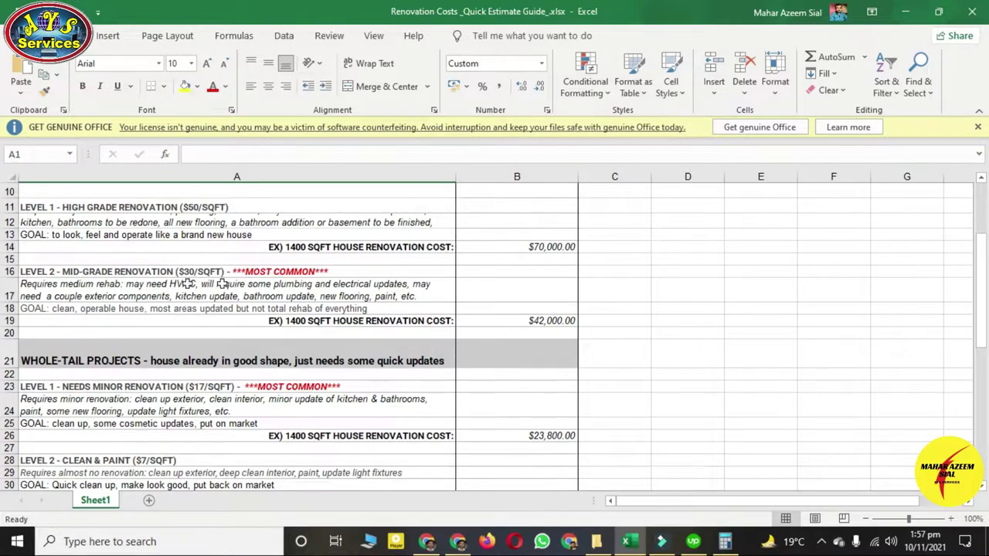
- Review the renovation levels in the cost guide and look through the property's OneHome listing photos to judge its condition
scroll(176, 349, "down", 2)
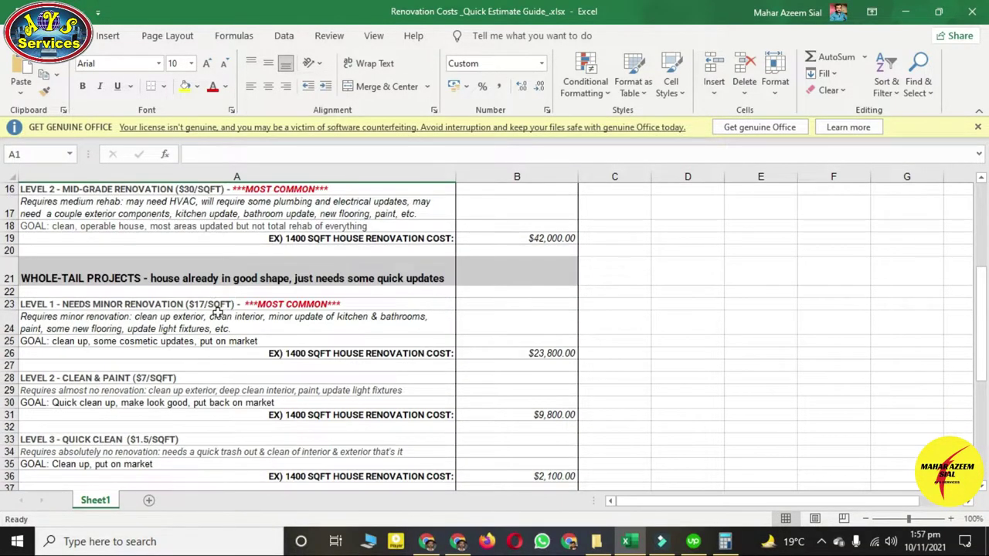
left_click(427, 541)
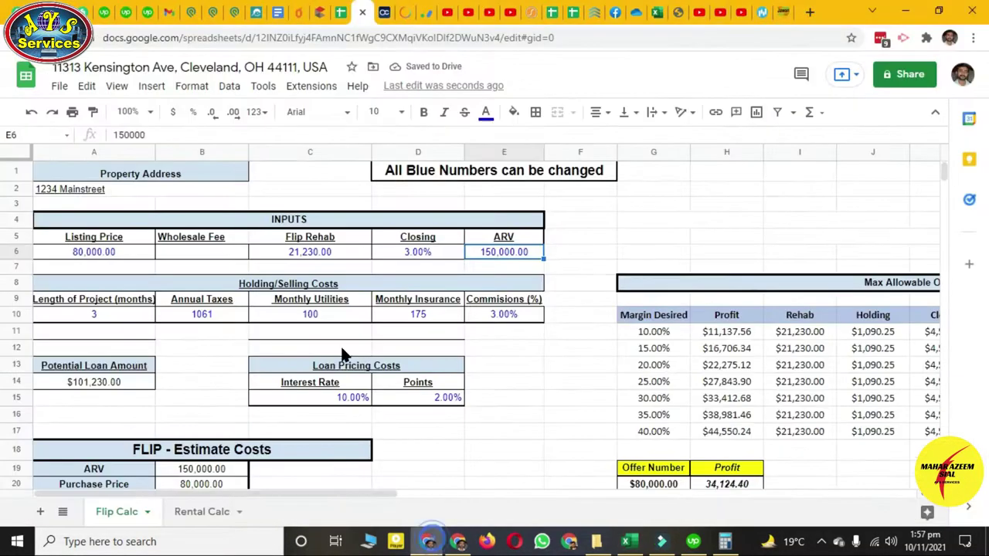
left_click(256, 13)
scroll(378, 260, "up", 15)
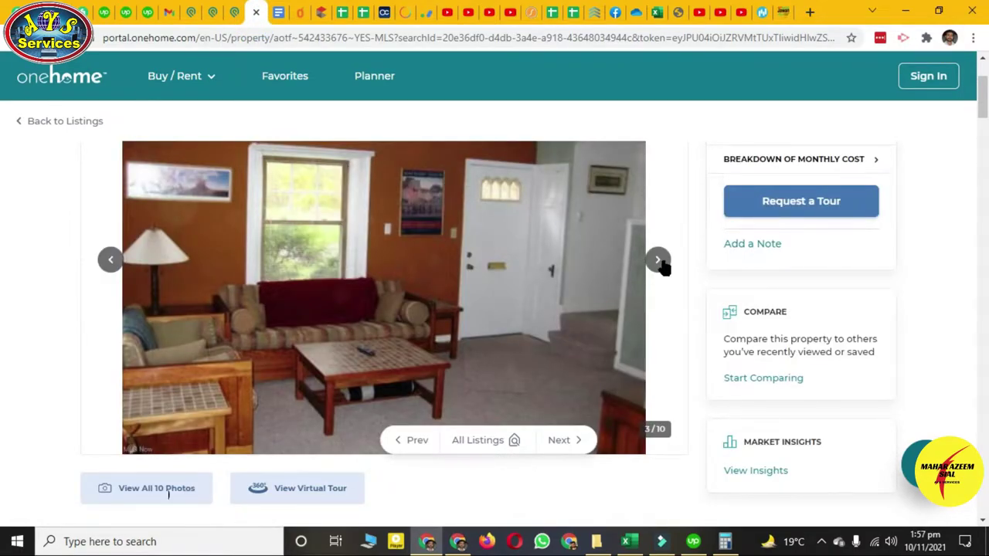
left_click(659, 261)
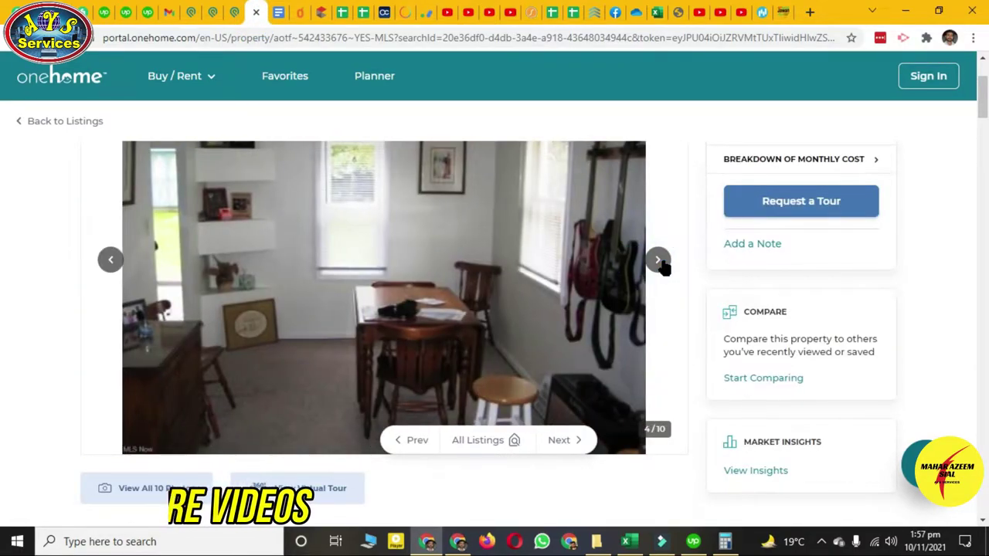
left_click(658, 261)
left_click(658, 261)
left_click(658, 262)
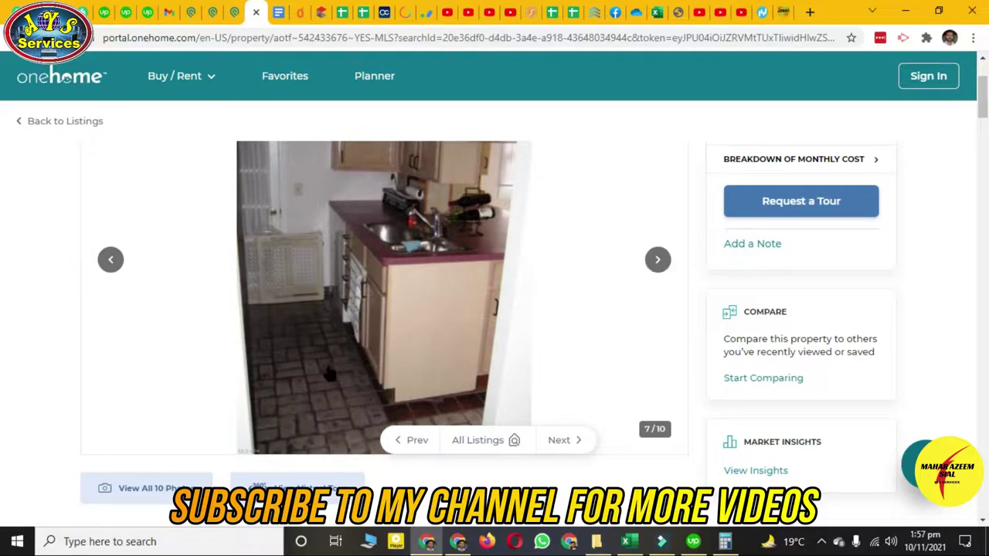
left_click(657, 261)
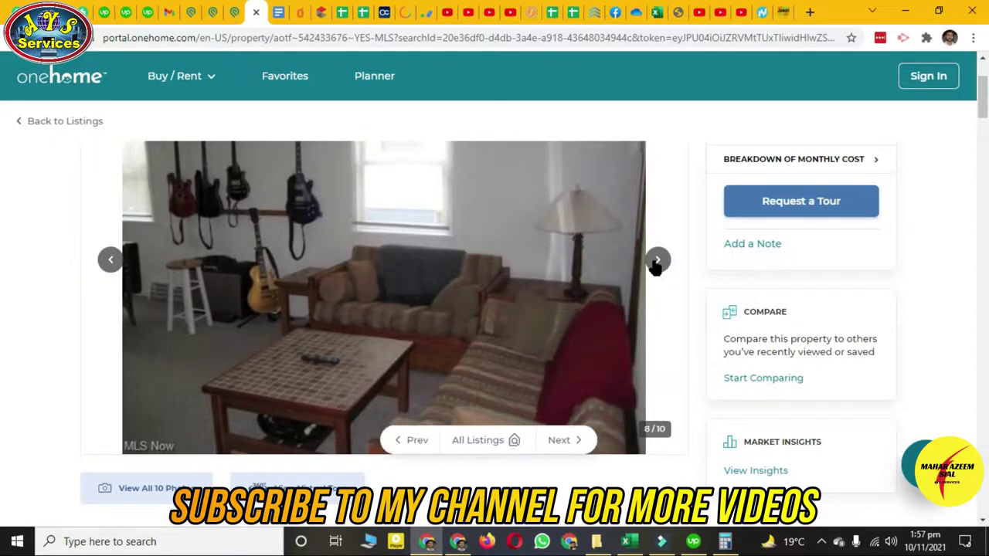
left_click(656, 261)
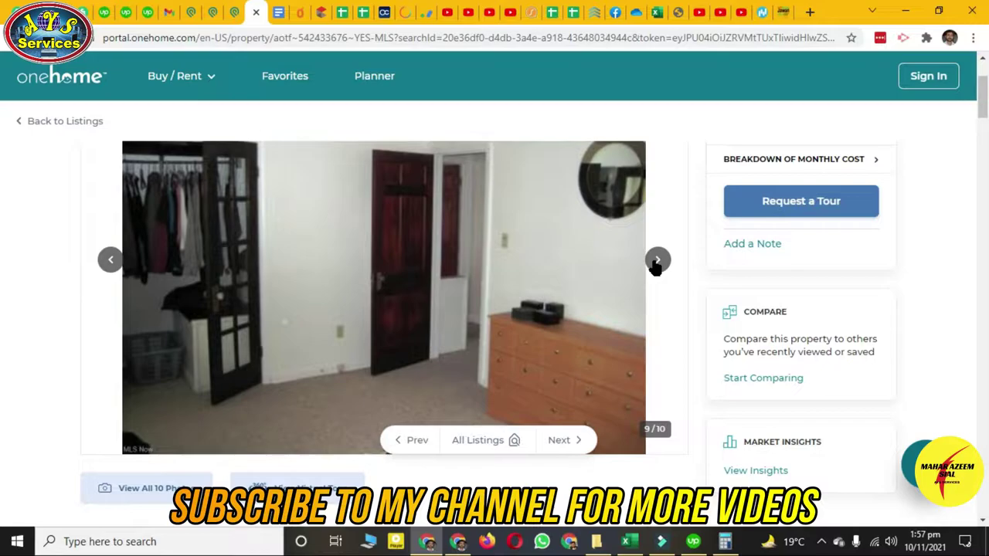
left_click(657, 262)
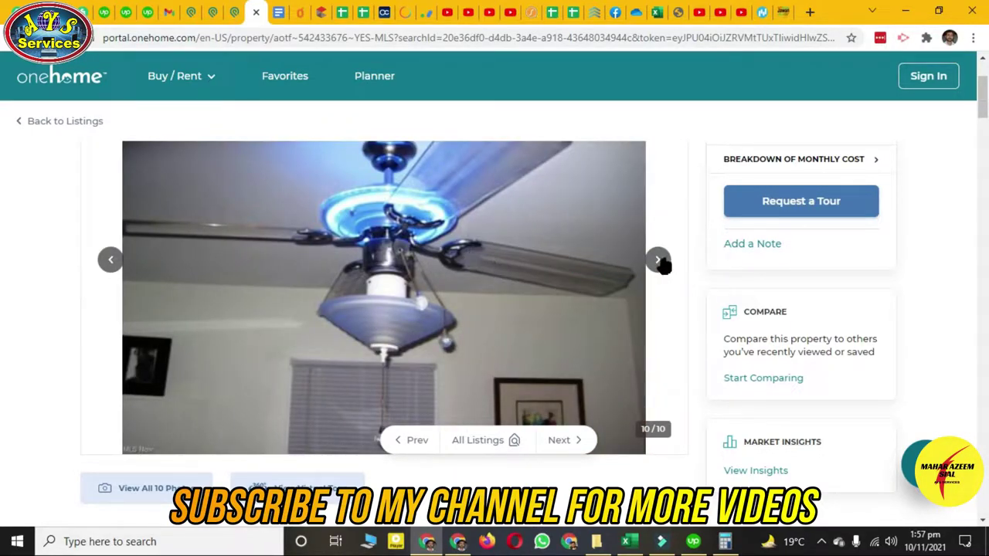
left_click(657, 261)
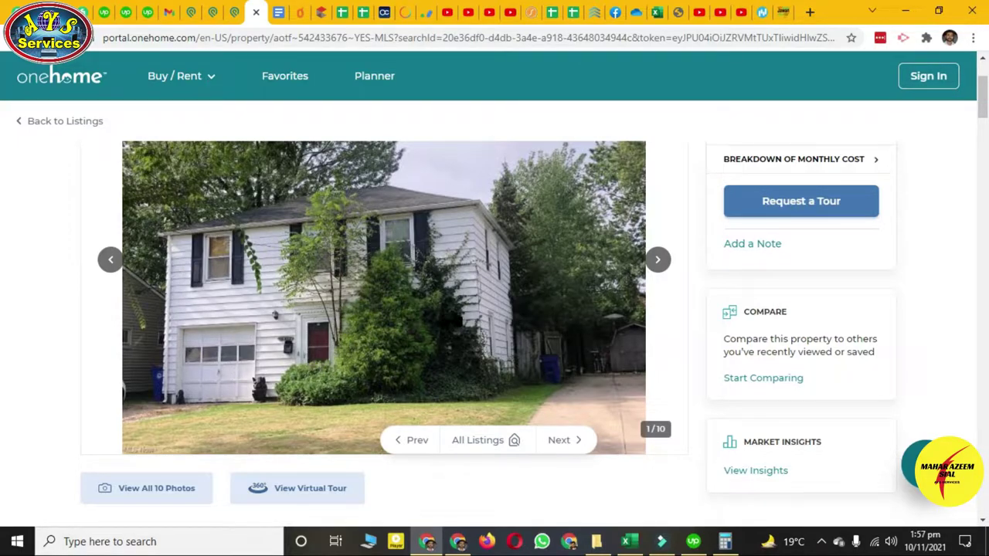
left_click(658, 261)
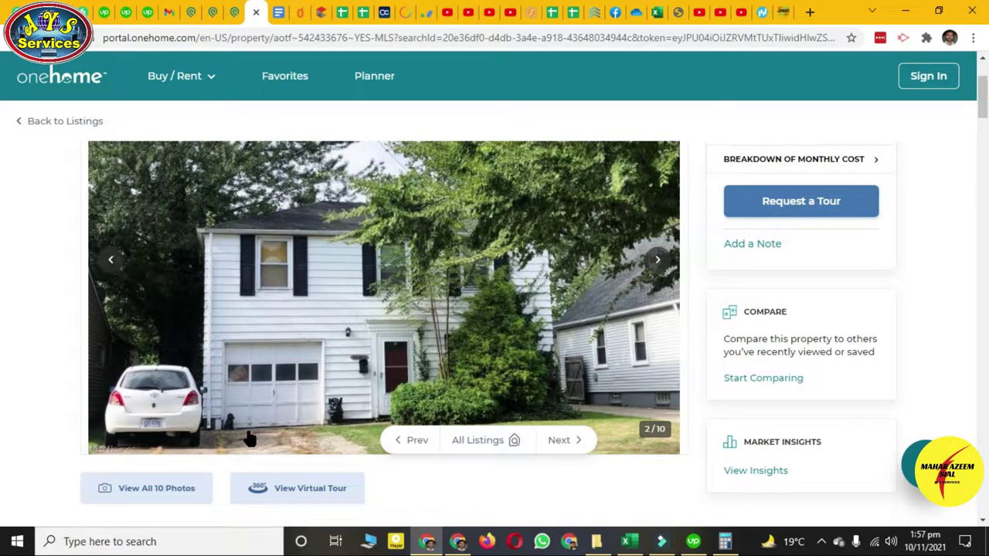
left_click(656, 263)
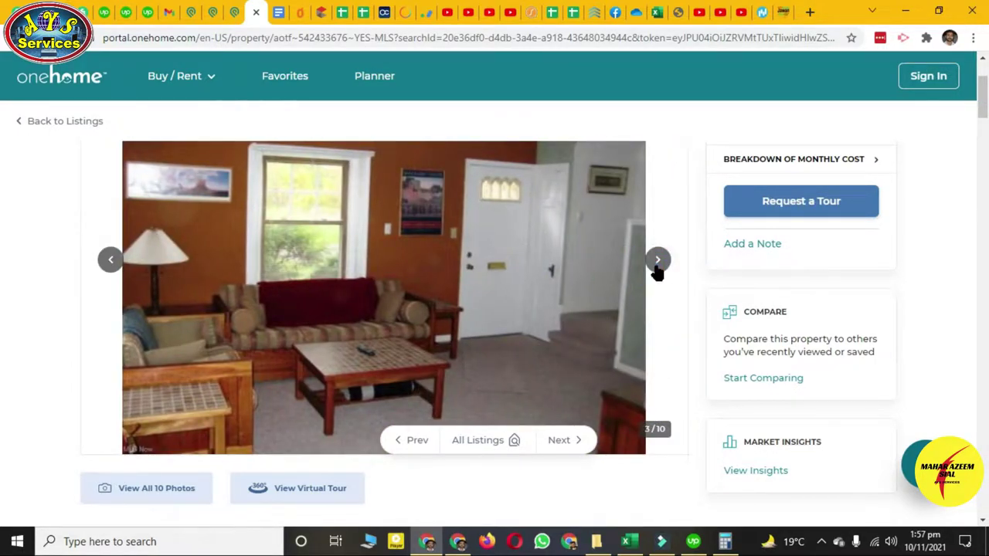
left_click(657, 267)
left_click(656, 266)
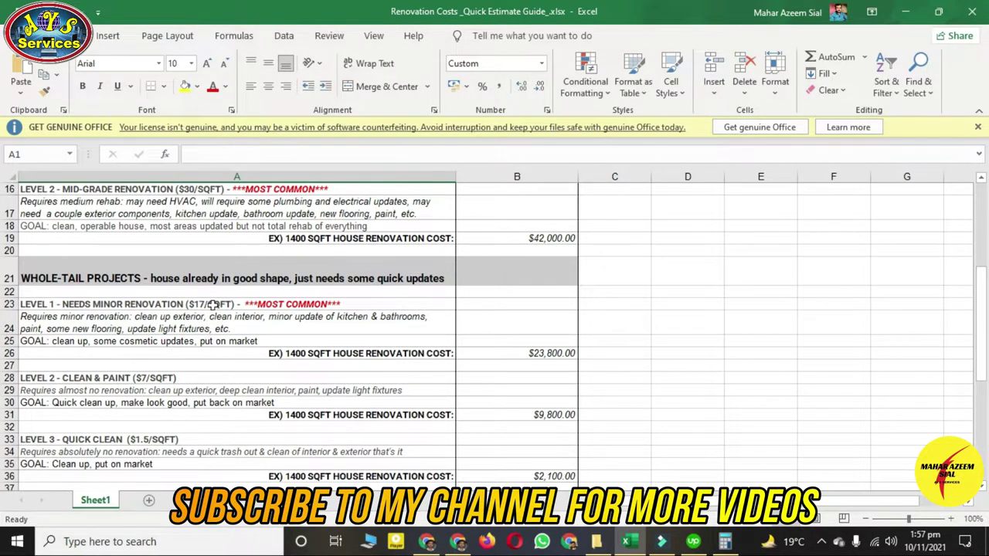
- Find the property's livable area in the OneHome listing and multiply 1180 by 17 in Calculator
left_click(430, 542)
scroll(394, 414, "down", 15)
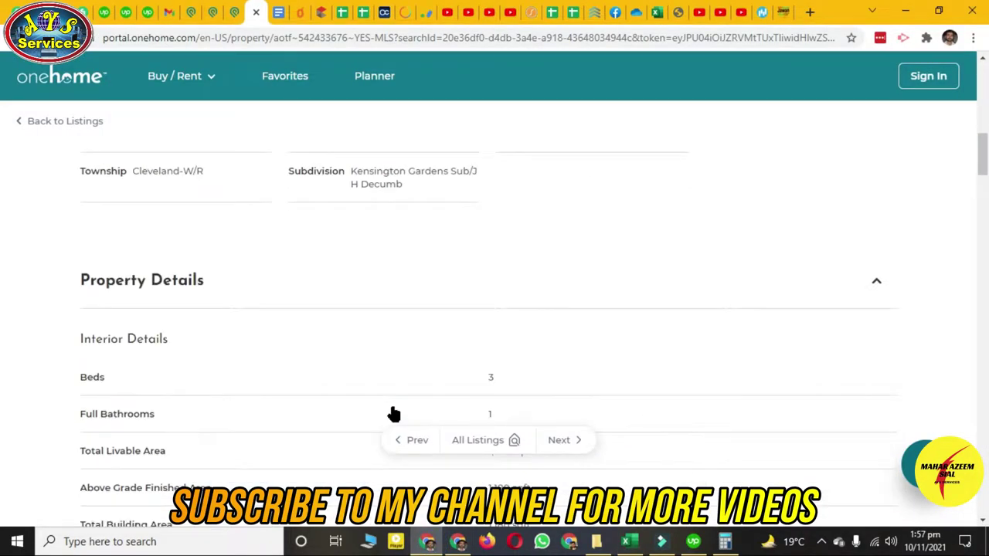
left_click(725, 542)
left_click(745, 240)
type("1180")
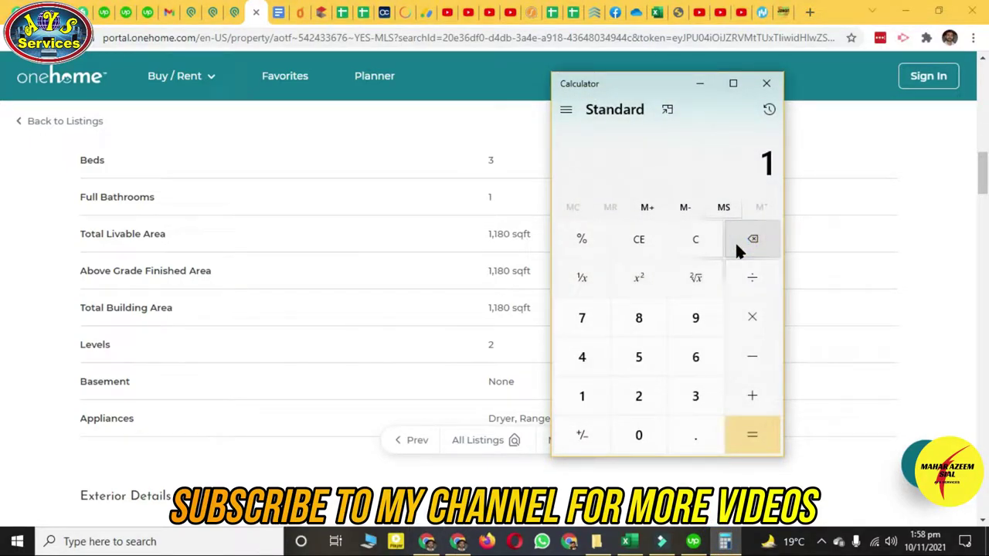
key("asterisk")
type("17")
key("Return")
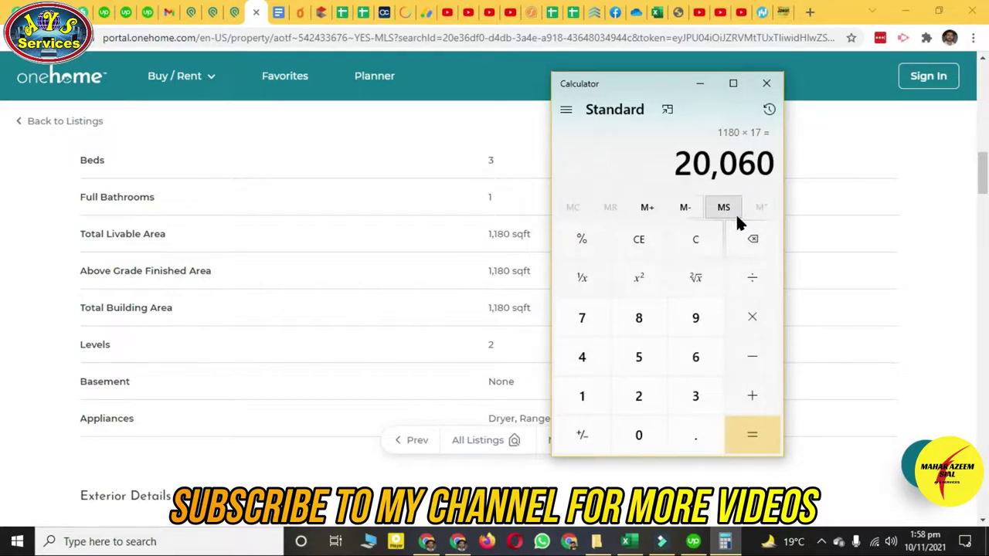
- Set the Flip Rehab input in the property's Flip Calc sheet to 20060
left_click(360, 16)
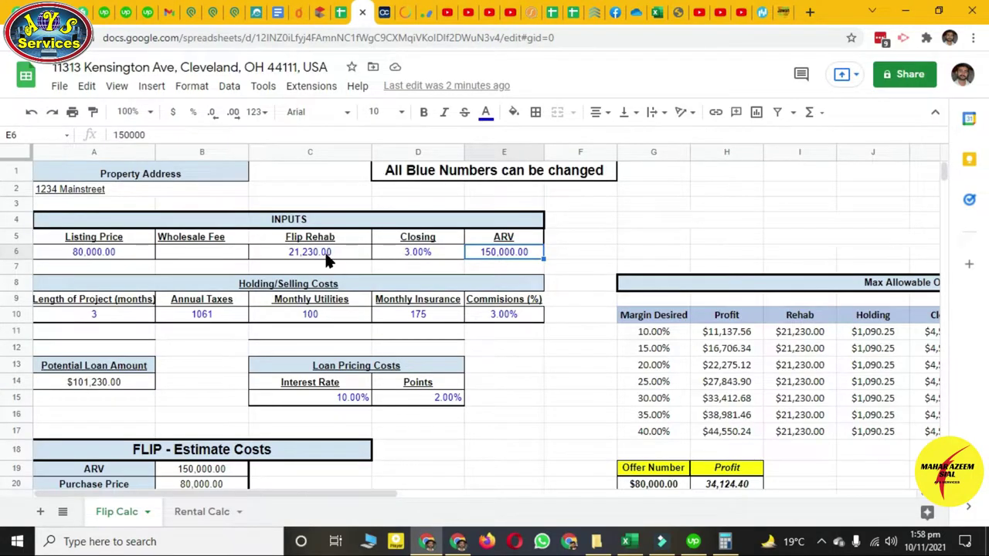
left_click(326, 258)
type("20060")
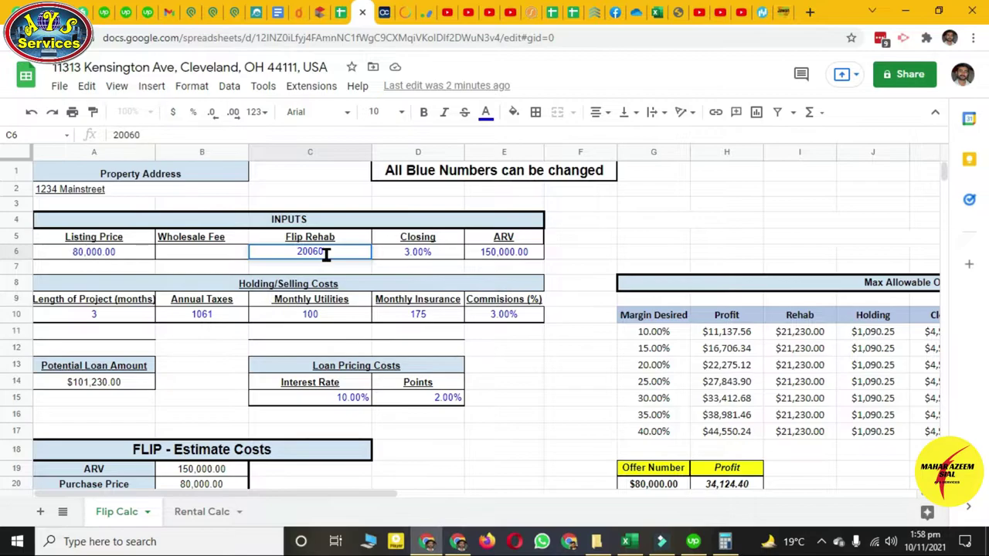
left_click(724, 541)
left_click(725, 540)
type("0060")
left_click(516, 364)
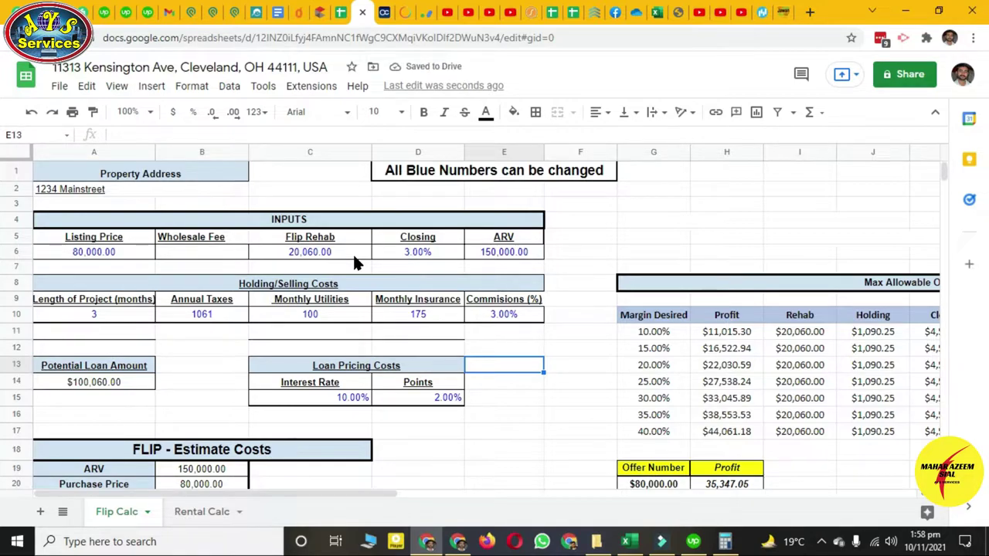
- In the MLS Matrix search, select Residential and Single Family, and center the map search on the address from the Podio lead
left_click(502, 252)
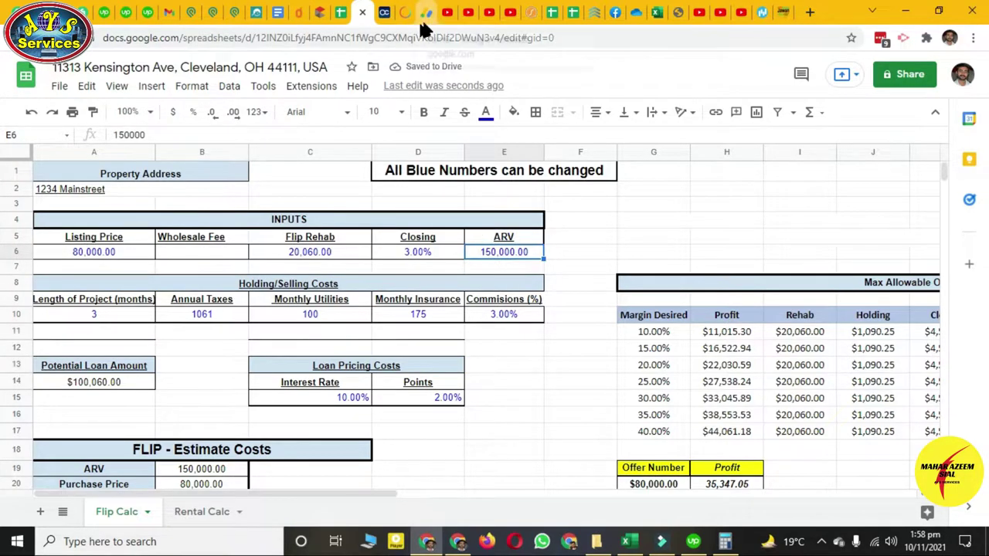
left_click(232, 14)
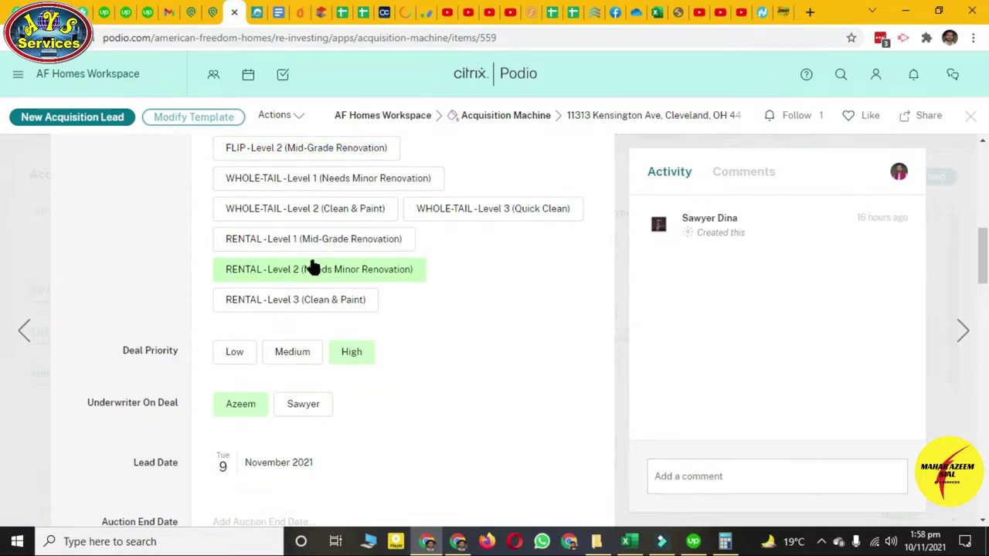
scroll(312, 267, "up", 7)
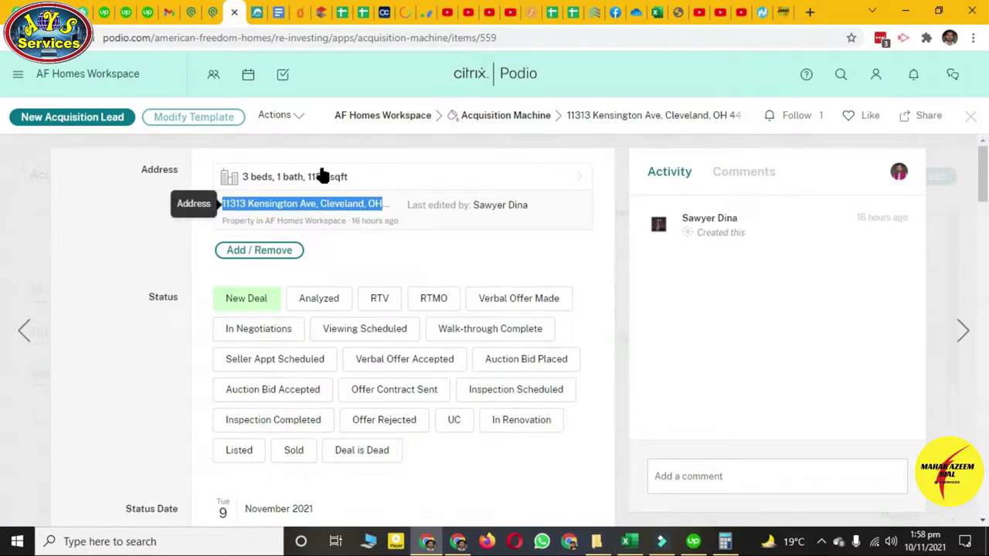
left_click(319, 14)
left_click(513, 151)
left_click(62, 340)
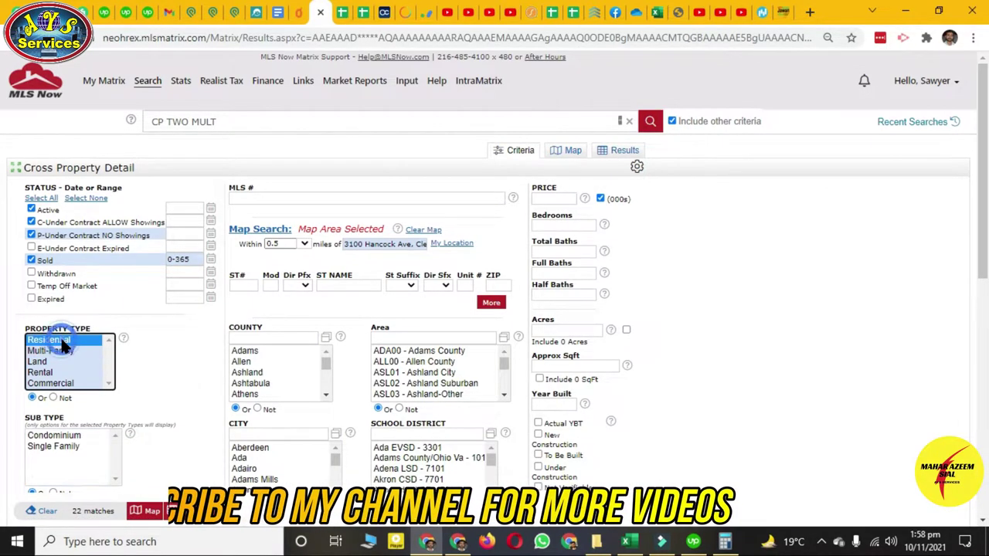
left_click(65, 445)
triple_click(379, 244)
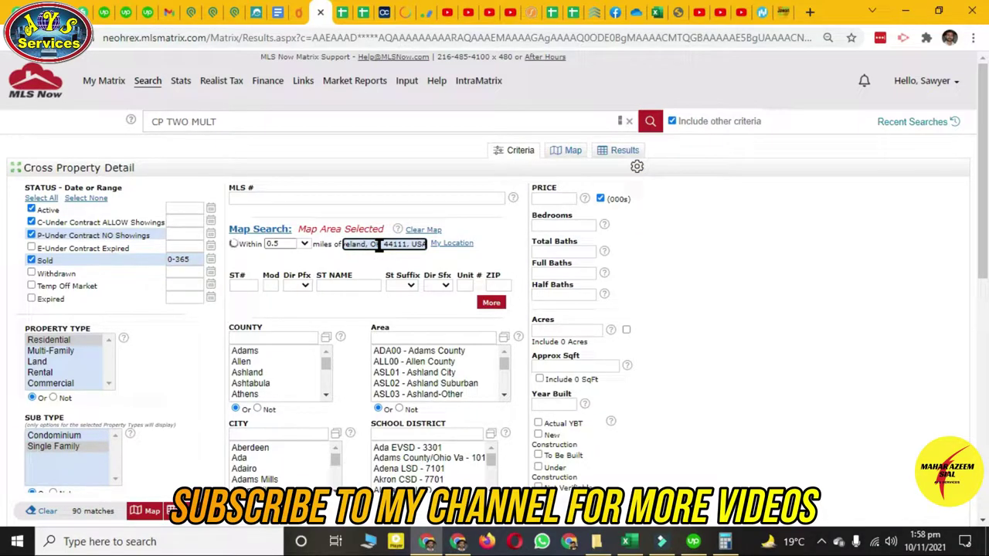
left_click(328, 264)
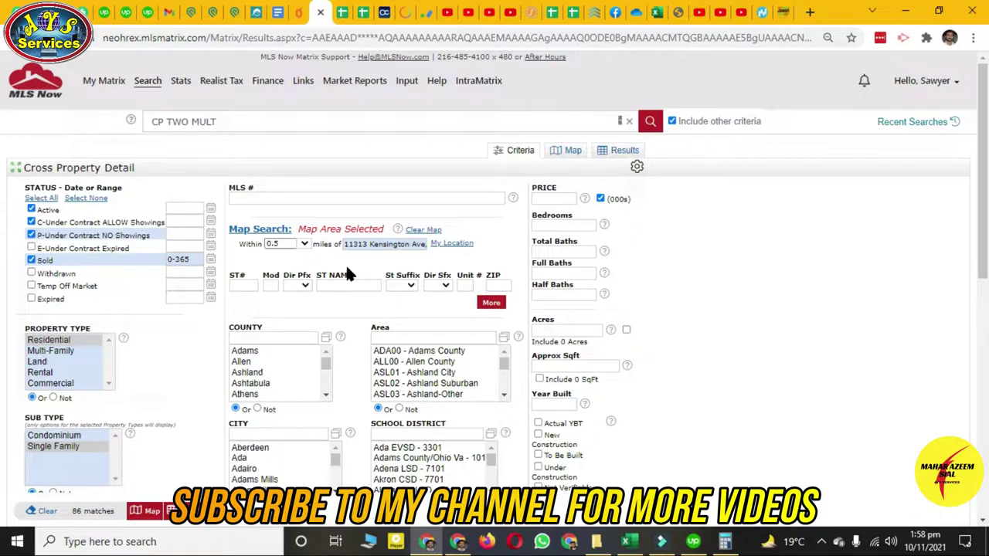
- Check the listing's livable area and set the MLS search's Approx Sqft range to 1000-1350
left_click(253, 13)
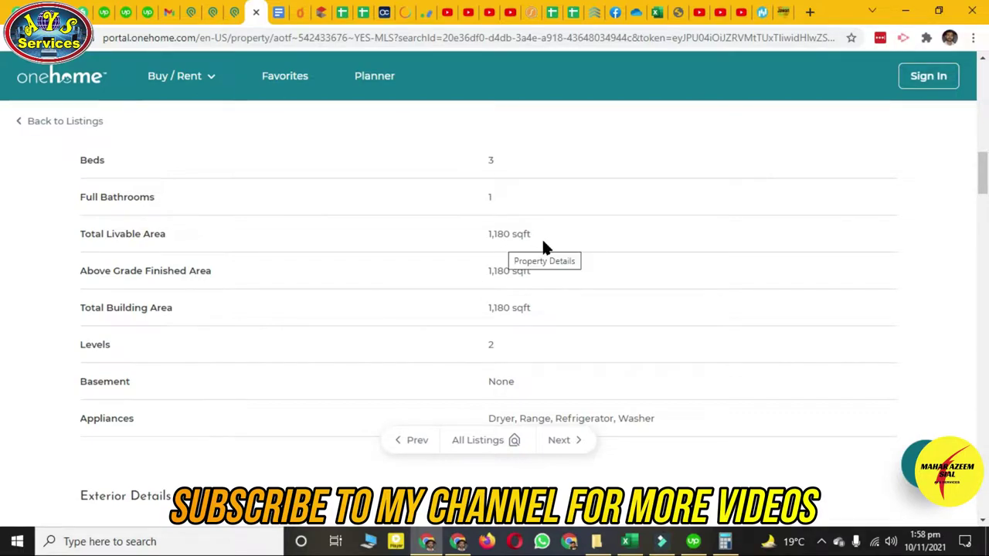
left_click(319, 18)
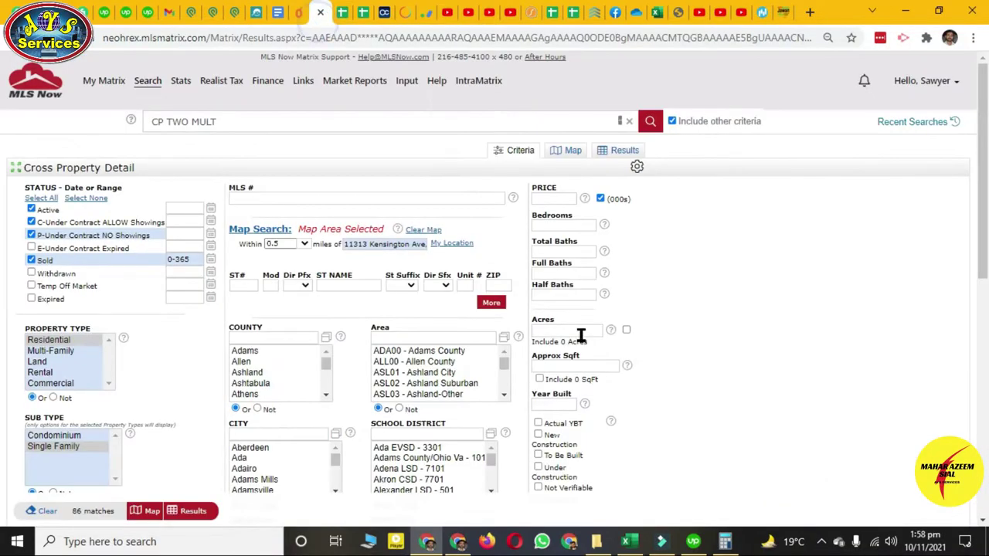
left_click(579, 366)
type("10")
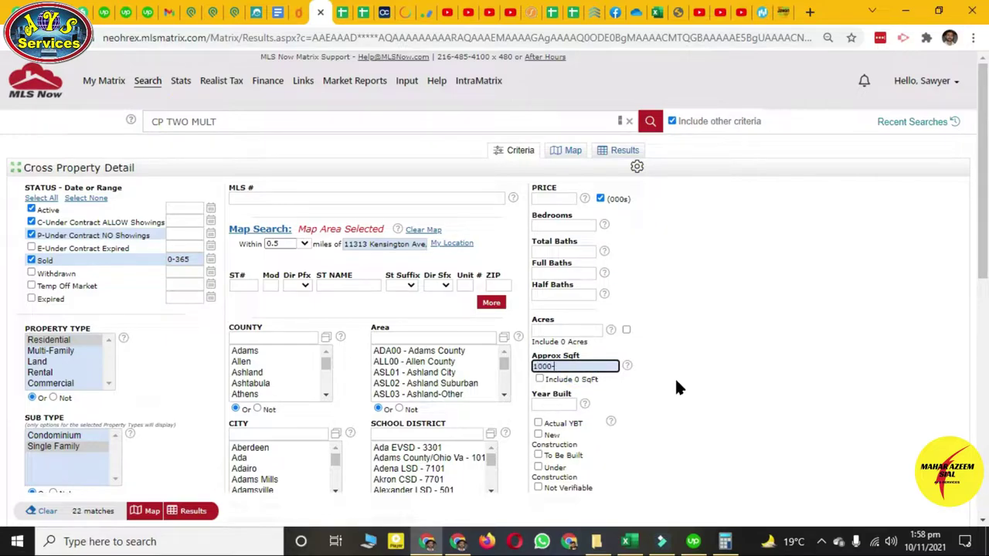
type("00-1350")
left_click(672, 386)
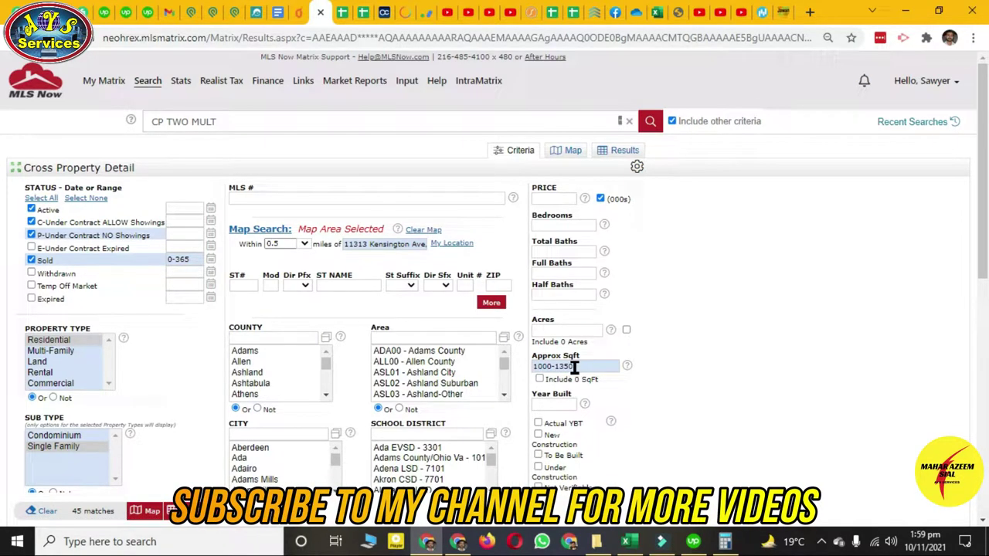
- Try to display the matching MLS properties on the map and in the results list
mouse_move(582, 372)
left_click(570, 152)
left_click(564, 152)
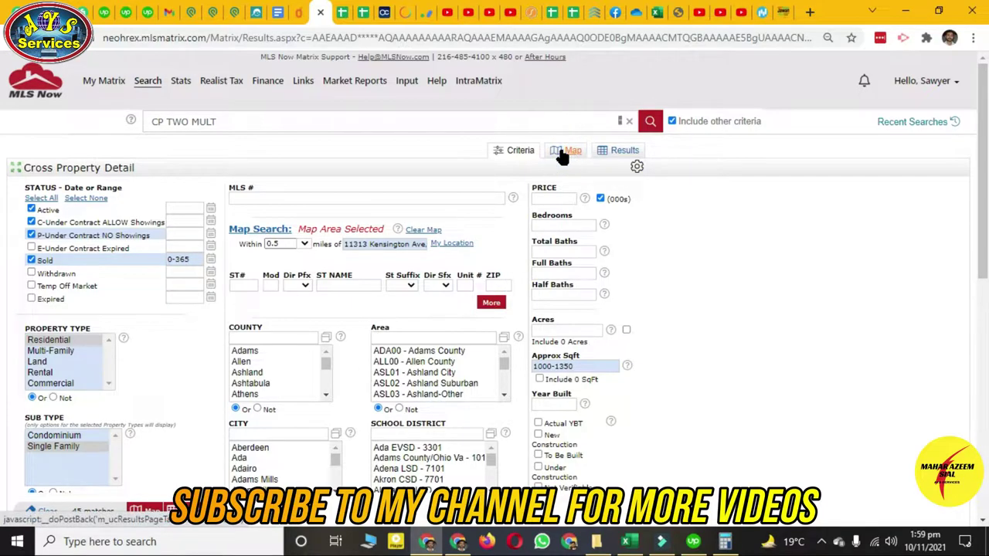
left_click(927, 37)
left_click(926, 37)
left_click(564, 152)
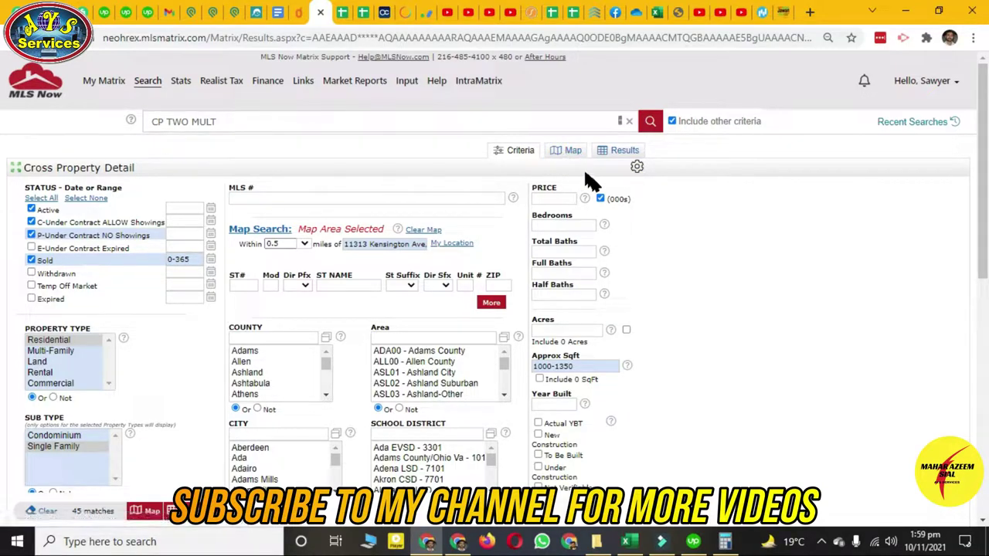
left_click(822, 541)
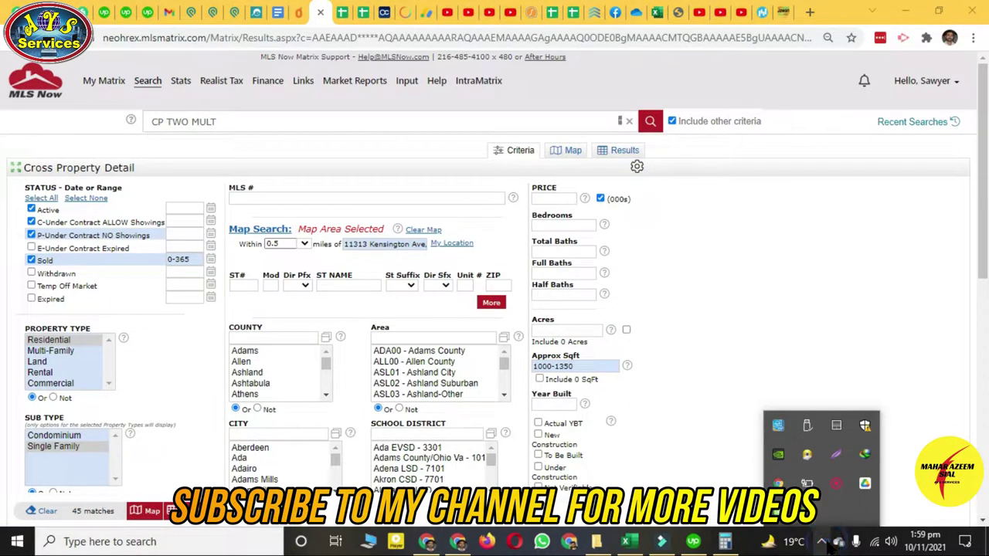
left_click(611, 154)
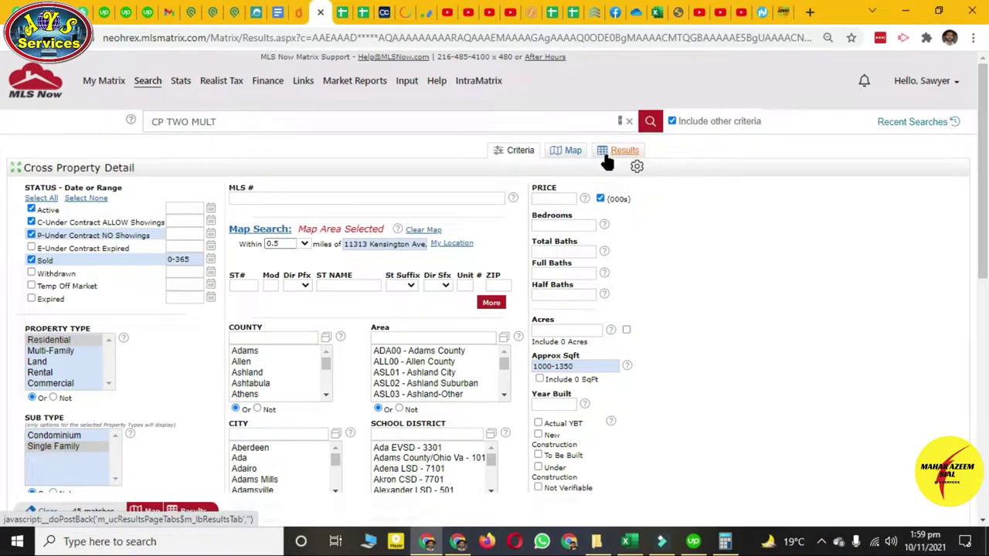
left_click(613, 149)
left_click(576, 152)
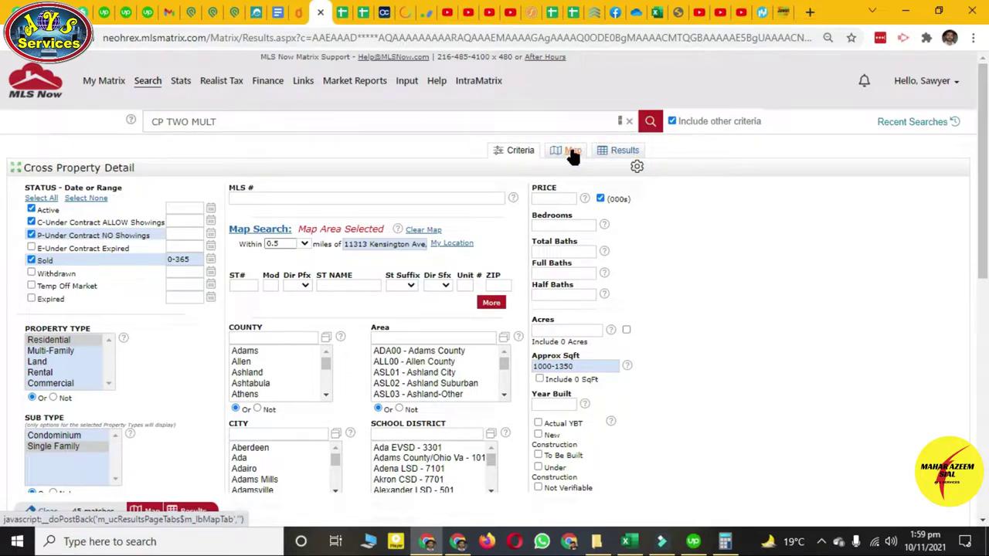
- Return to the property's OneHome listing and view its price and main details
left_click(235, 11)
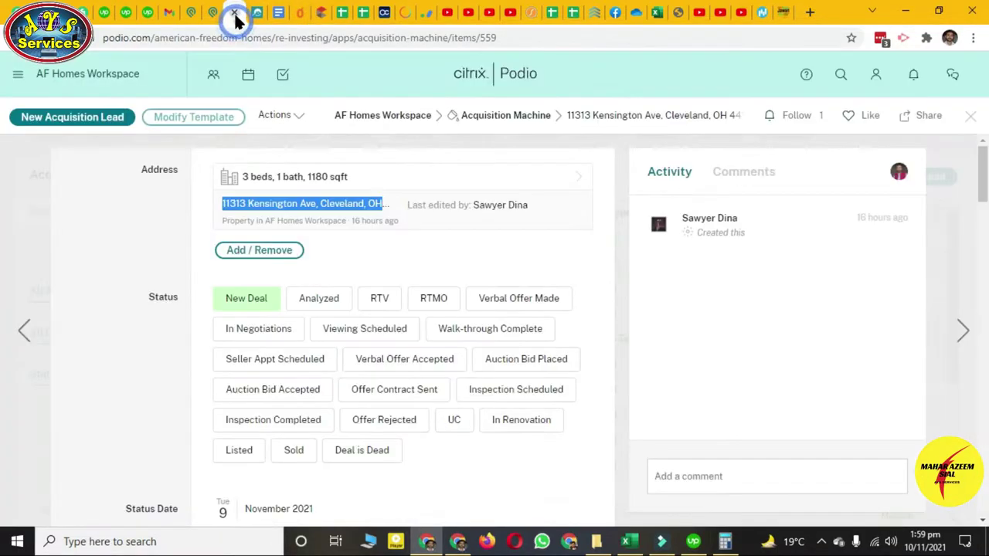
left_click(253, 15)
scroll(405, 241, "up", 10)
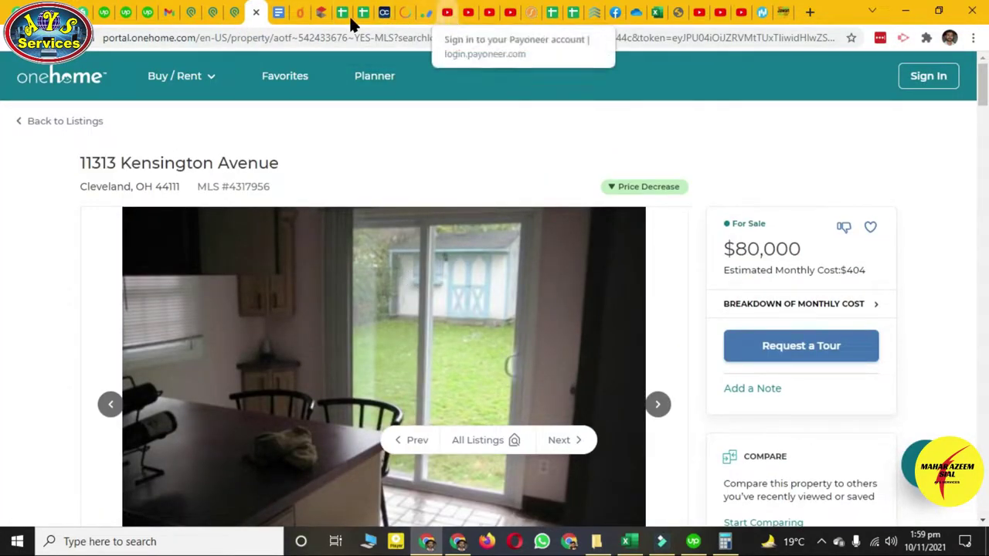
- Display the matching MLS properties on the map and check the subject property's beds, bath and square footage in the Podio lead
left_click(323, 22)
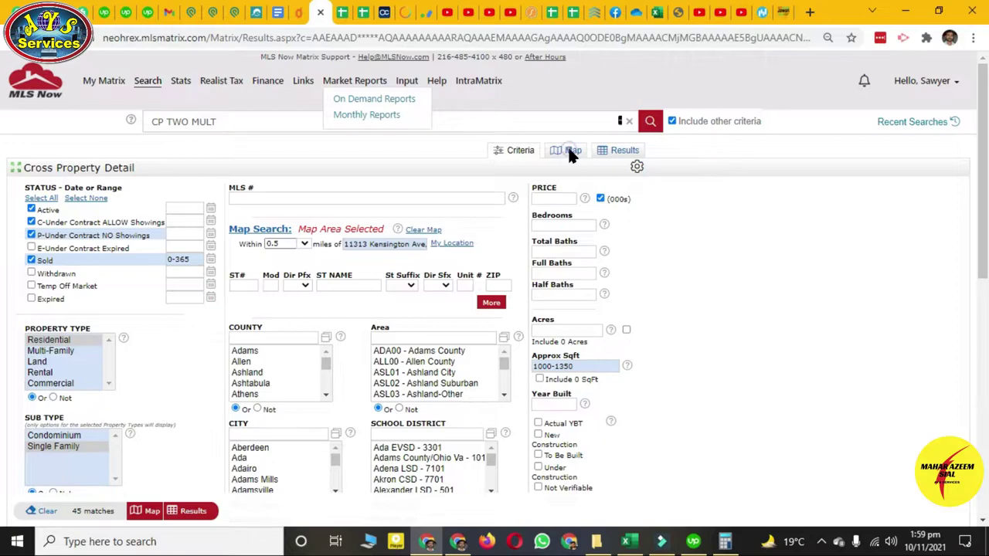
left_click(570, 151)
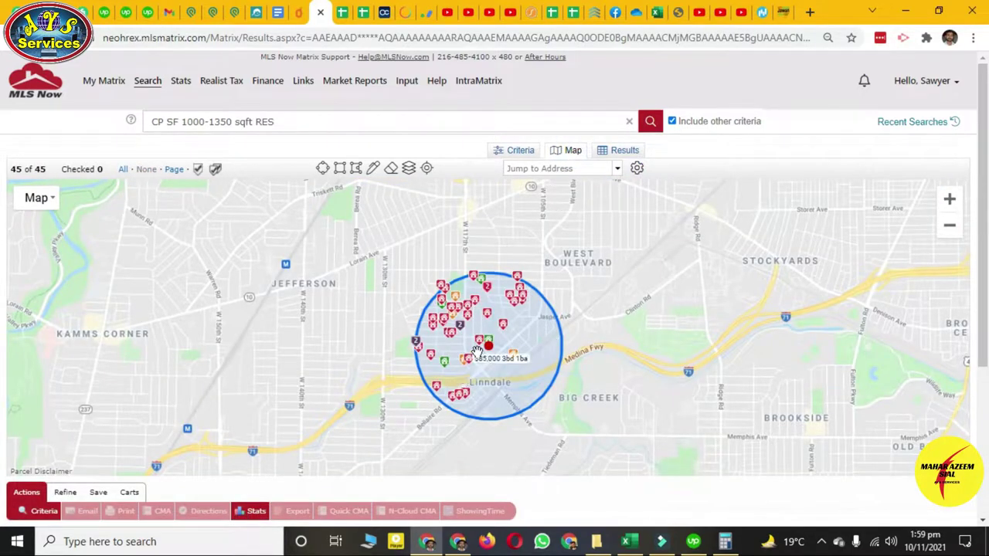
scroll(477, 352, "up", 1)
scroll(477, 351, "up", 1)
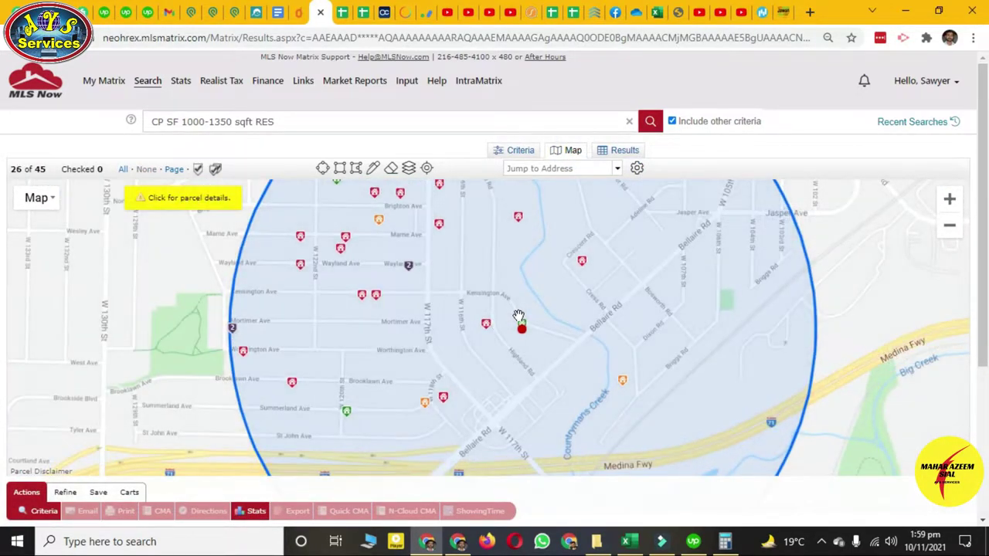
left_click(519, 326)
left_click(485, 333)
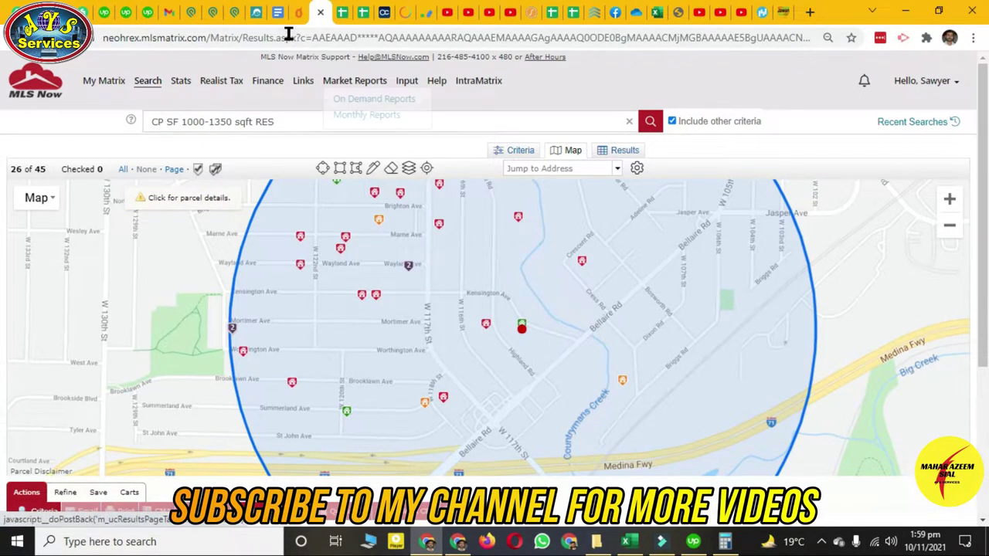
left_click(231, 16)
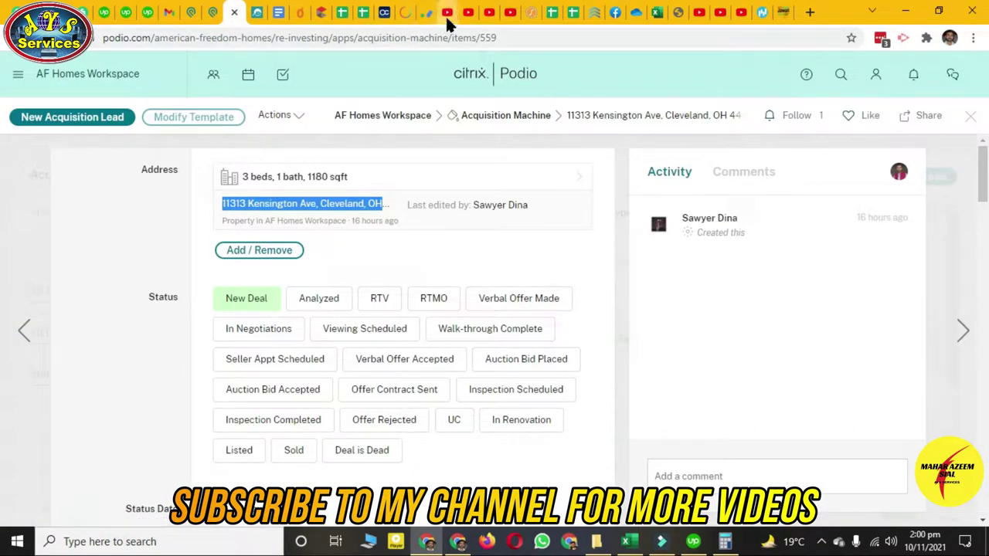
left_click(318, 13)
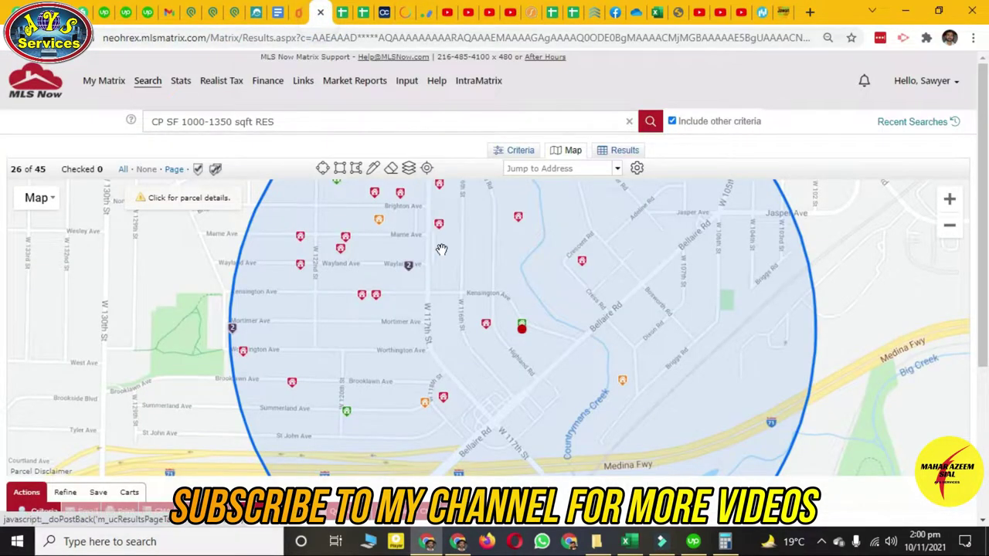
- Mark the $115,000 sold 3-bed, 1-bath house on Highland Rd as a comparable from its map pin
mouse_move(489, 330)
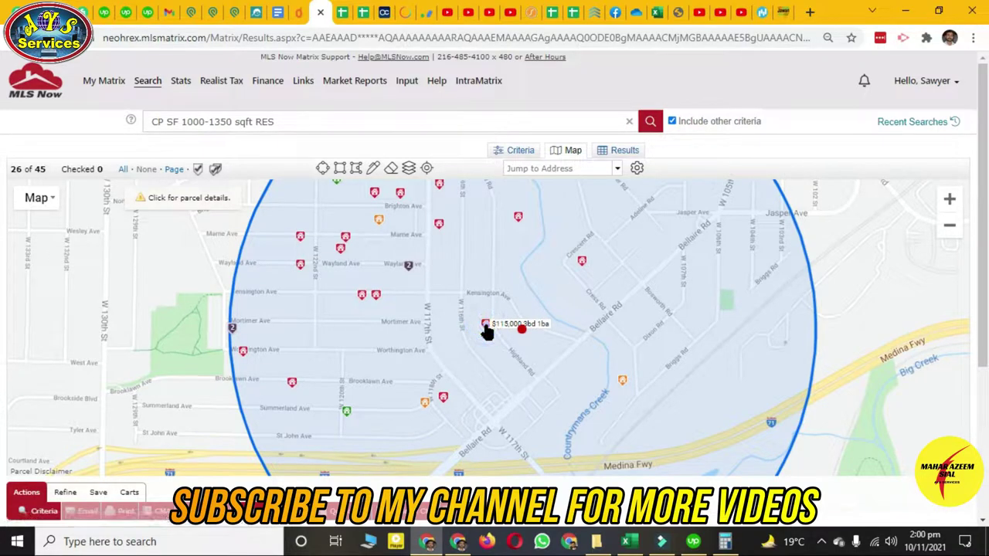
left_click(486, 331)
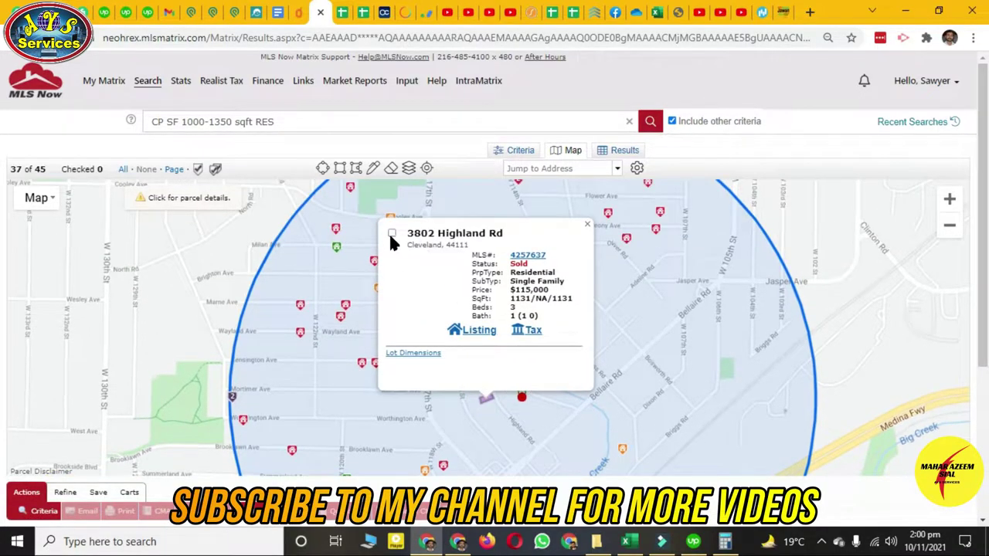
left_click(390, 234)
left_click(587, 224)
left_click(576, 344)
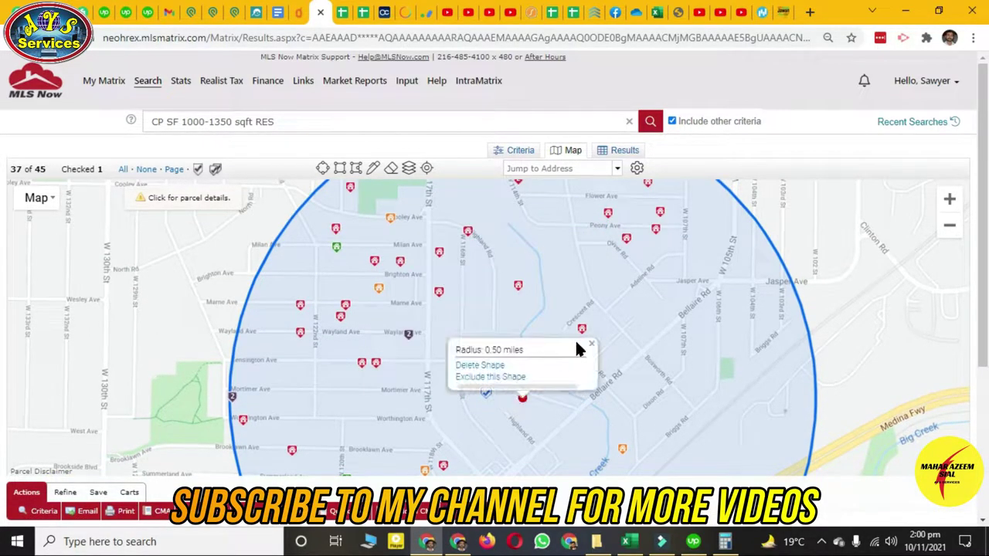
- Mark the sold house on Cress Rd, northeast of the subject property, as another comparable
left_click(580, 331)
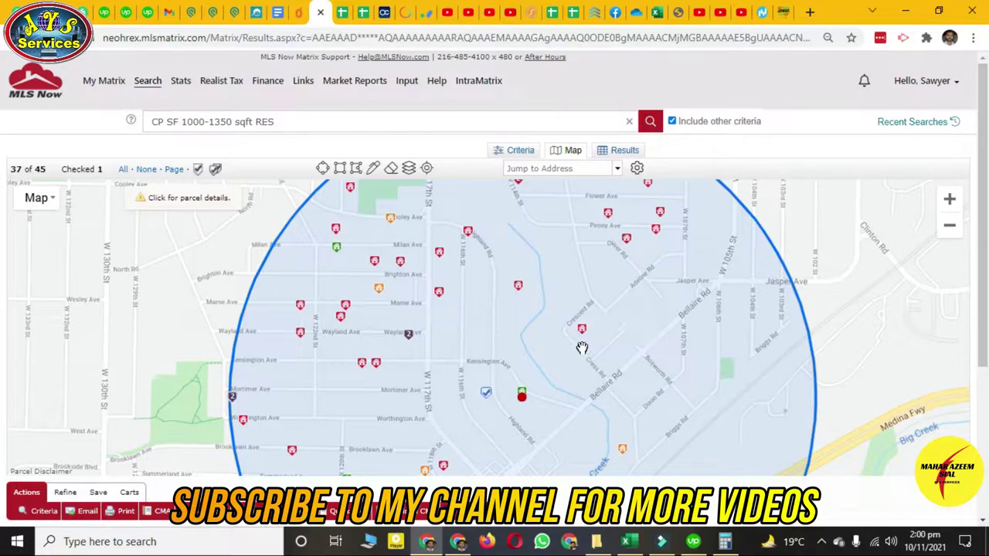
left_click(489, 233)
left_click(683, 225)
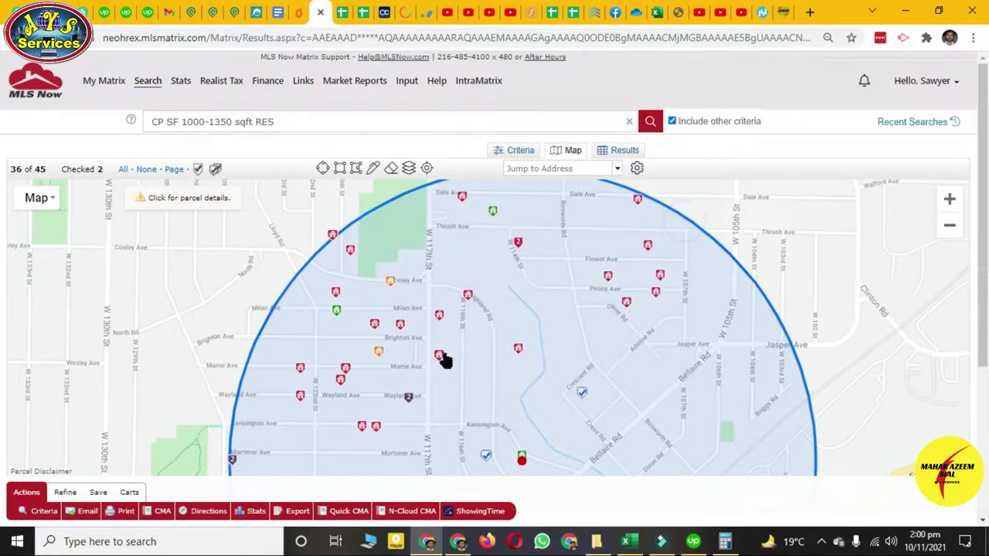
- Review the nearby sold properties' prices and bed/bath counts on the map, and mark the $120,000 3-bed, 1-bath Kensington Ave house as a comparable
mouse_move(521, 353)
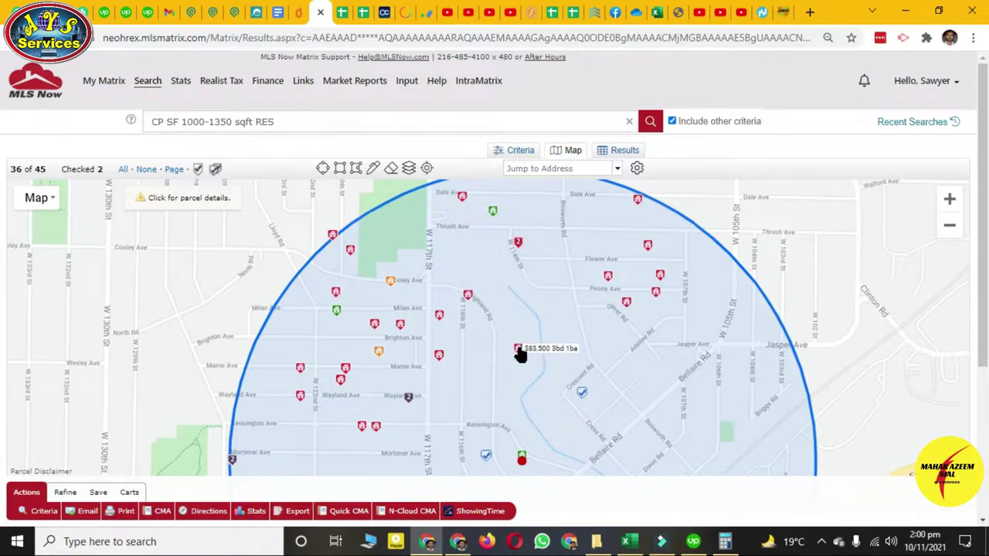
mouse_move(461, 306)
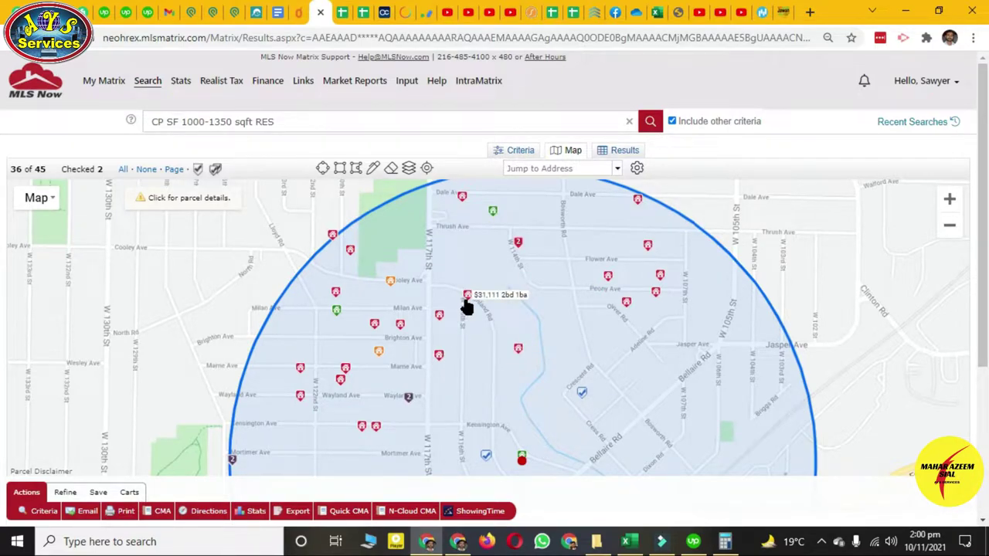
mouse_move(440, 328)
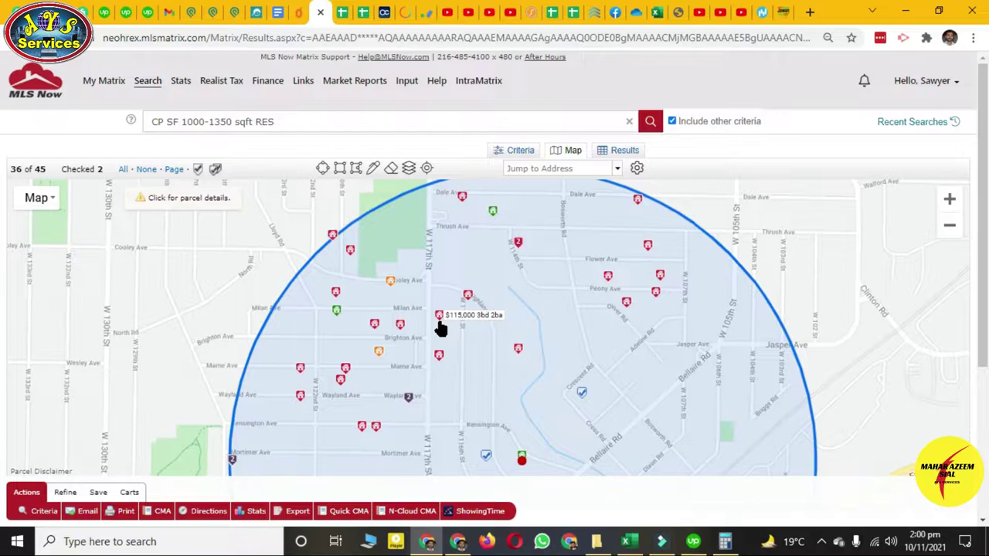
left_click_drag(471, 354, 464, 240)
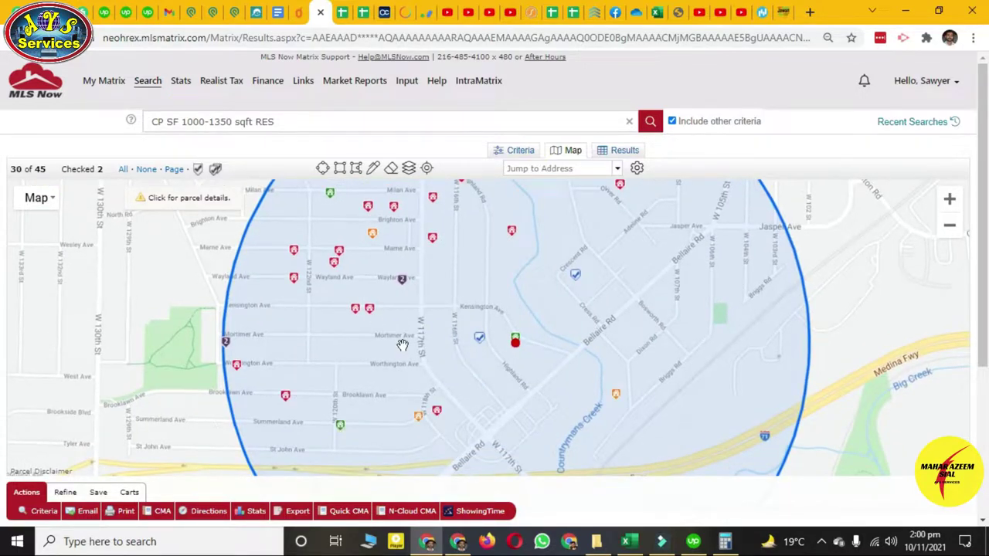
mouse_move(421, 417)
mouse_move(552, 394)
left_mouse_down()
mouse_move(580, 365)
mouse_move(575, 410)
left_mouse_up()
mouse_move(394, 333)
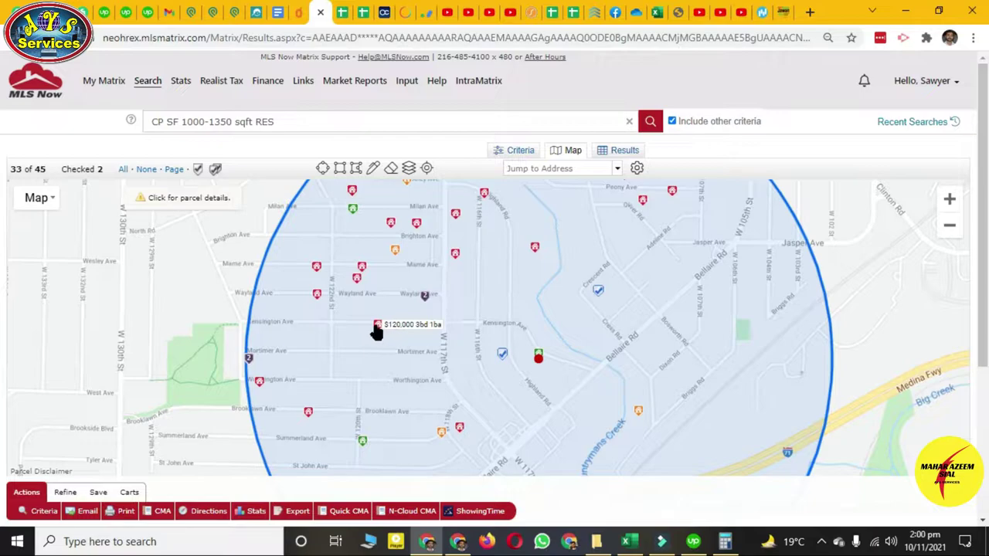
left_click(376, 330)
left_click(285, 234)
left_click(285, 234)
left_click(479, 228)
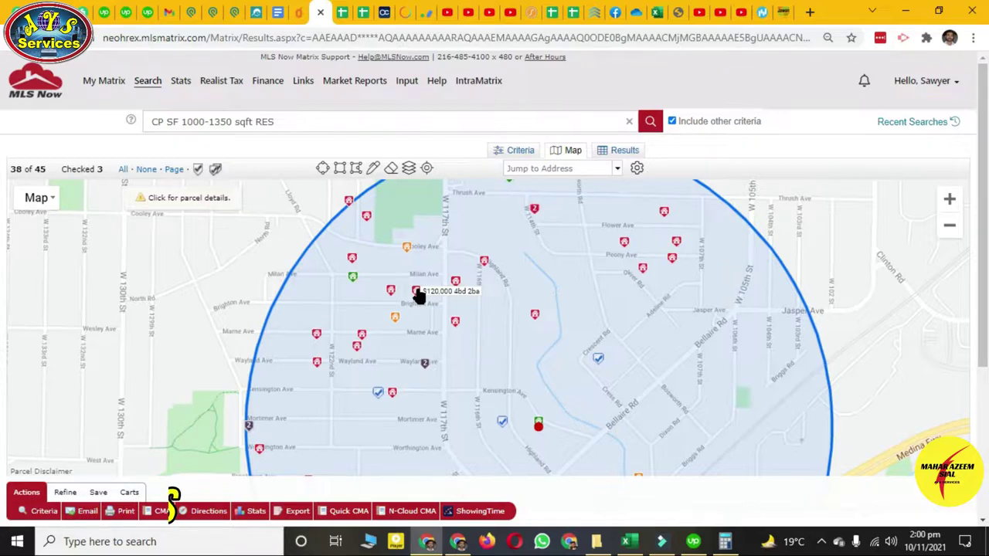
- Mark the $133,000 sold 3-bed, 1-bath house near Brighton Ave as a comparable
left_click(387, 291)
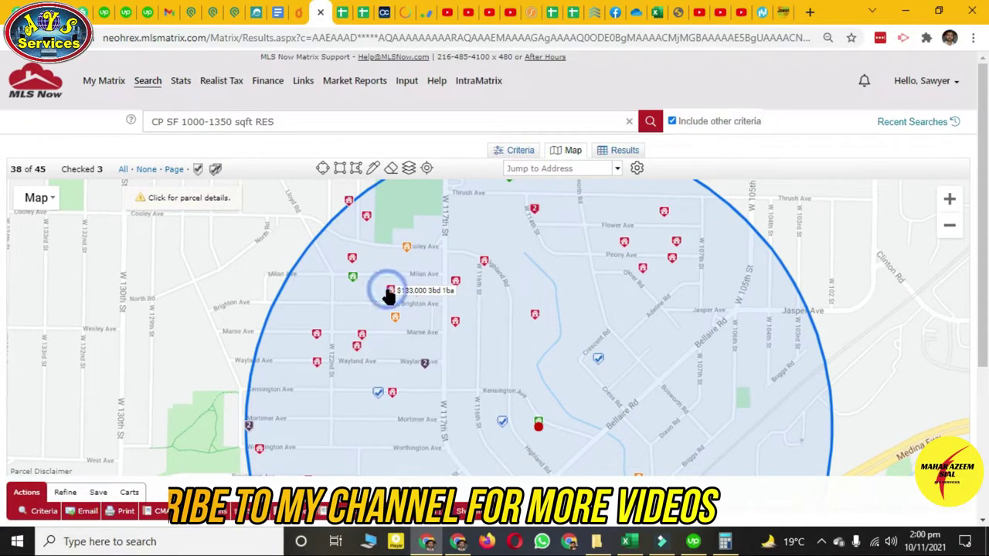
left_click(297, 235)
left_click(492, 225)
- Mark the $110,500 sold 3-bed, 1-bath house near Milan Ave as a comparable
mouse_move(348, 362)
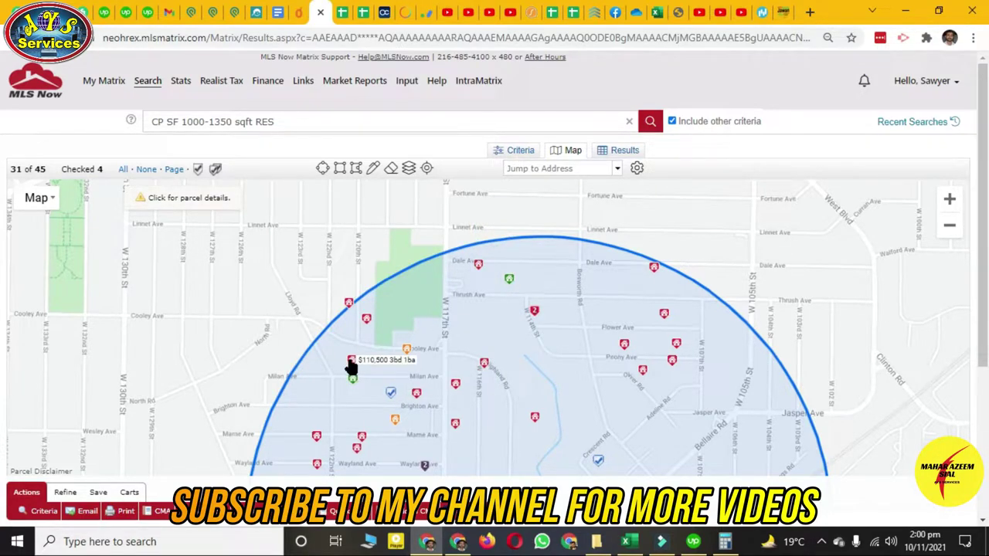
left_click(351, 363)
left_click(258, 232)
left_click(453, 225)
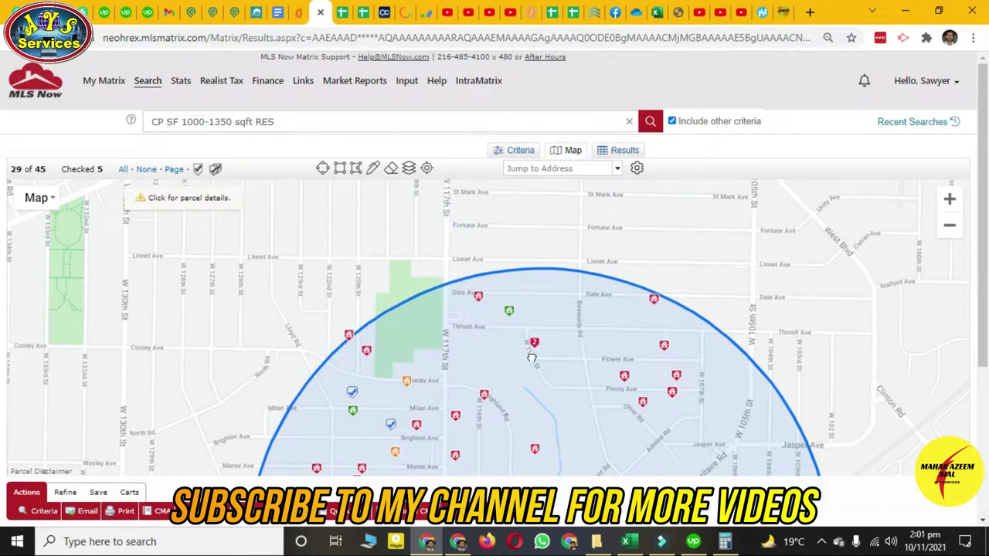
- Check the remaining sold pins near W 117th St, and show the search results as a list at the marked comparables
left_click_drag(464, 419, 485, 330)
mouse_move(478, 329)
mouse_move(477, 371)
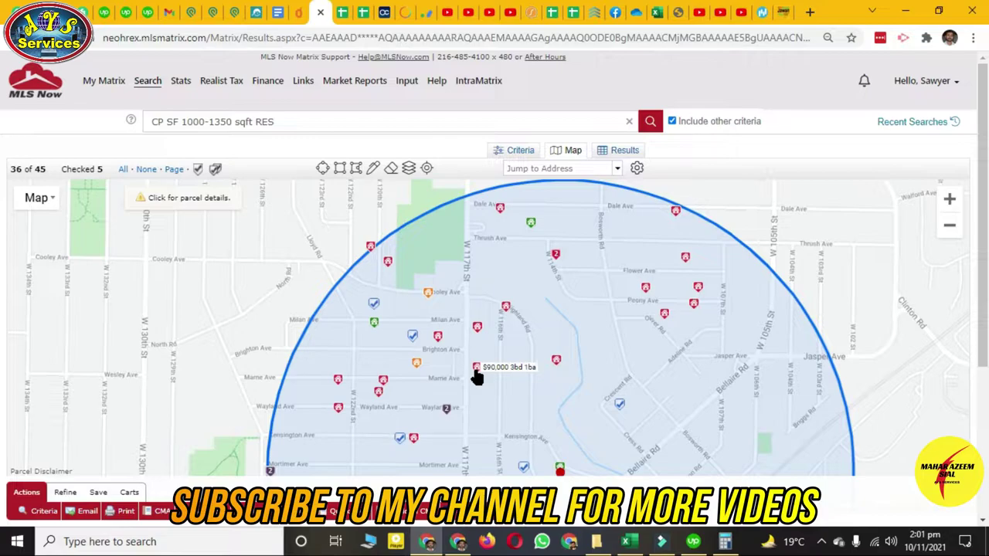
left_click(597, 158)
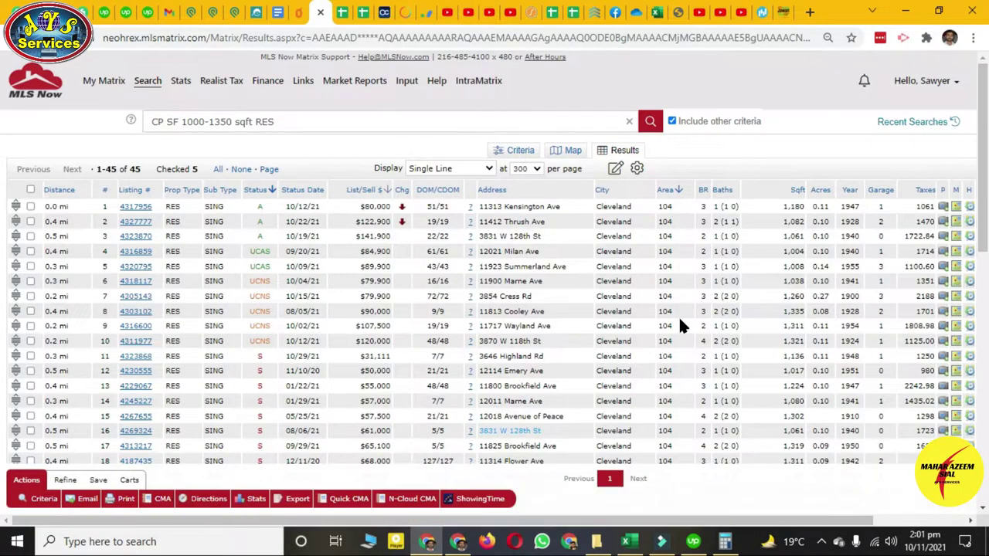
scroll(678, 323, "down", 5)
scroll(674, 328, "down", 2)
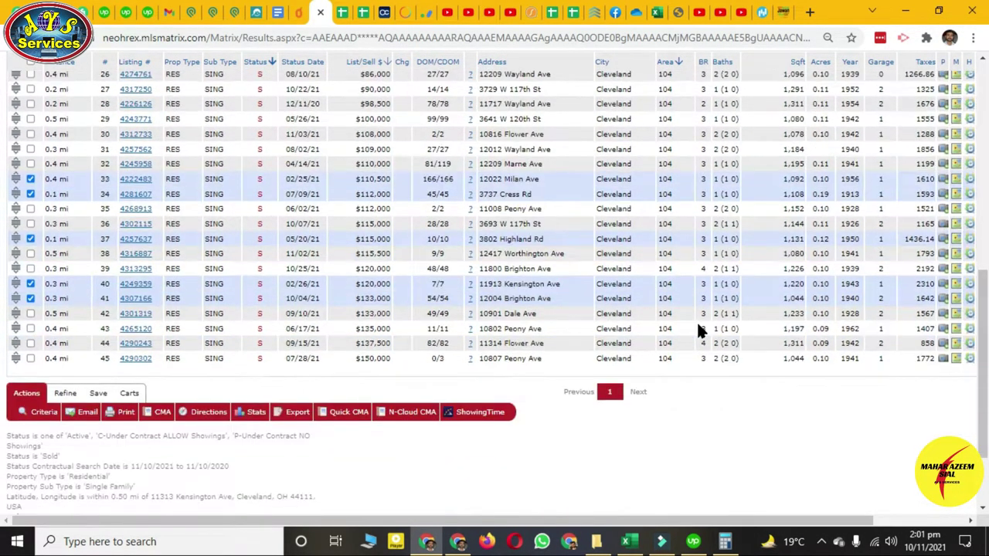
- Look through the listing photos of the $110,500 Milan Ave comparable to judge its exterior, living areas, kitchen and bedroom condition
left_click(944, 182)
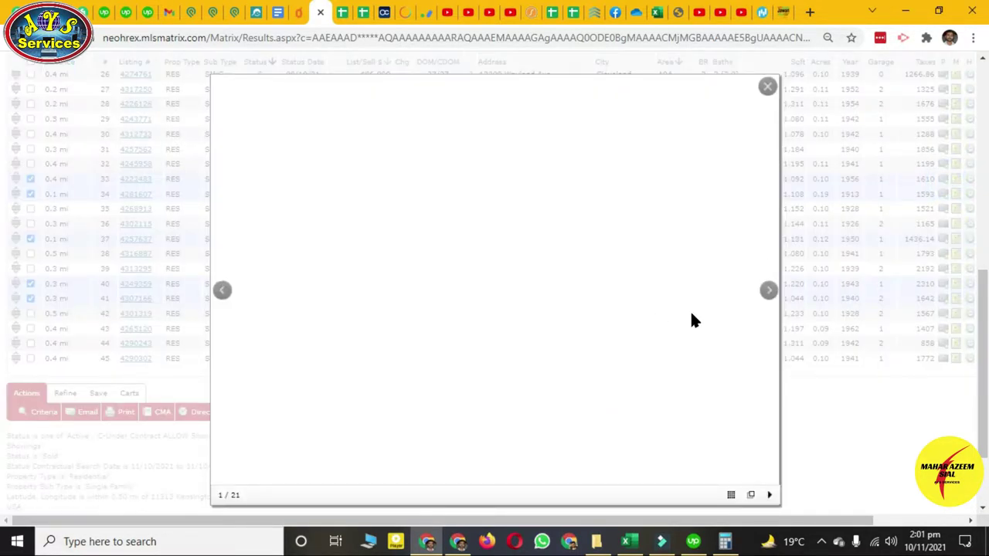
left_click(769, 292)
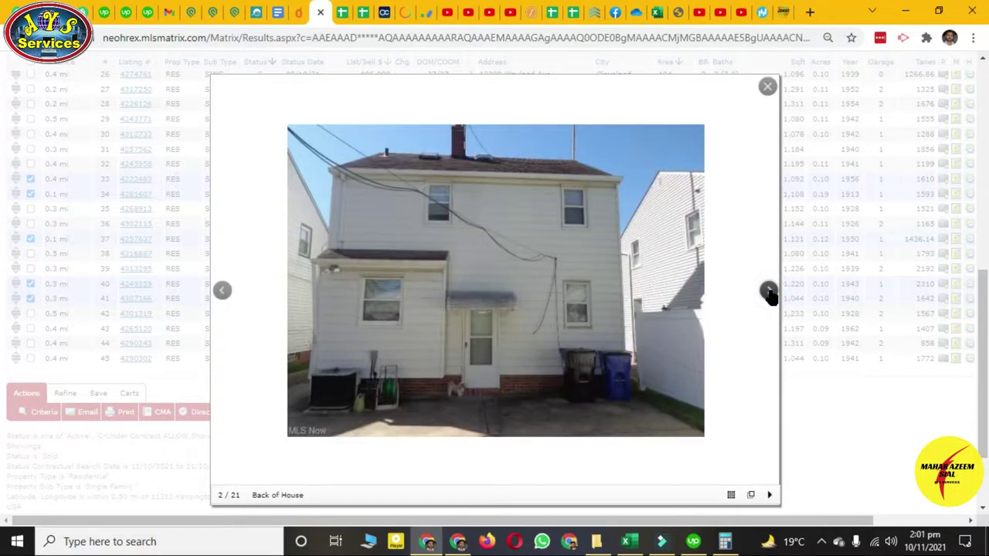
left_click(769, 291)
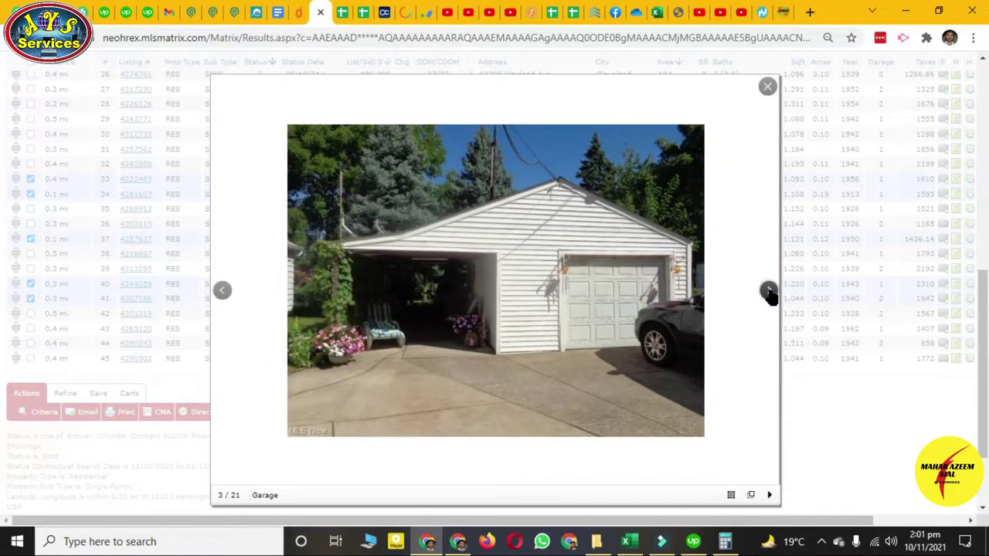
left_click(769, 291)
left_click(768, 291)
left_click(768, 291)
left_click(768, 292)
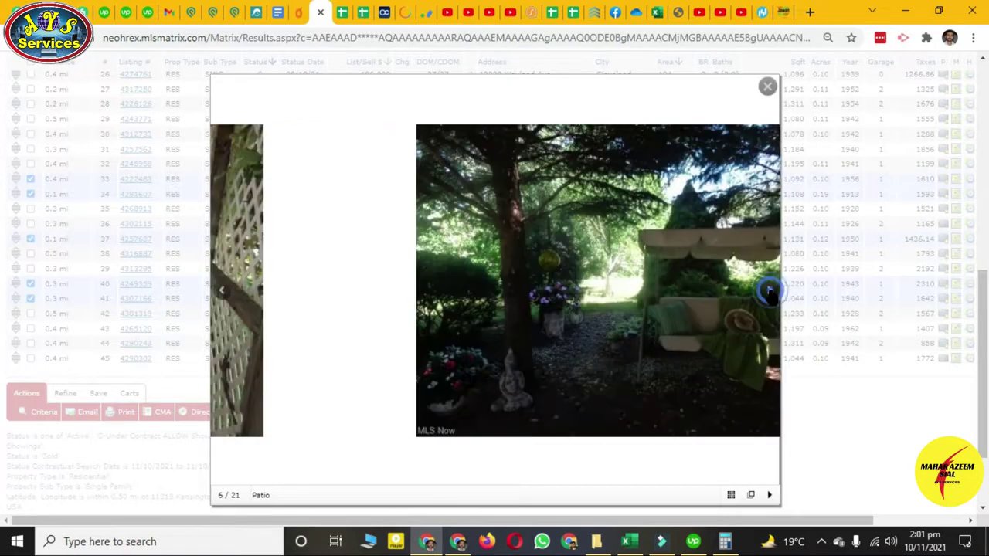
left_click(769, 291)
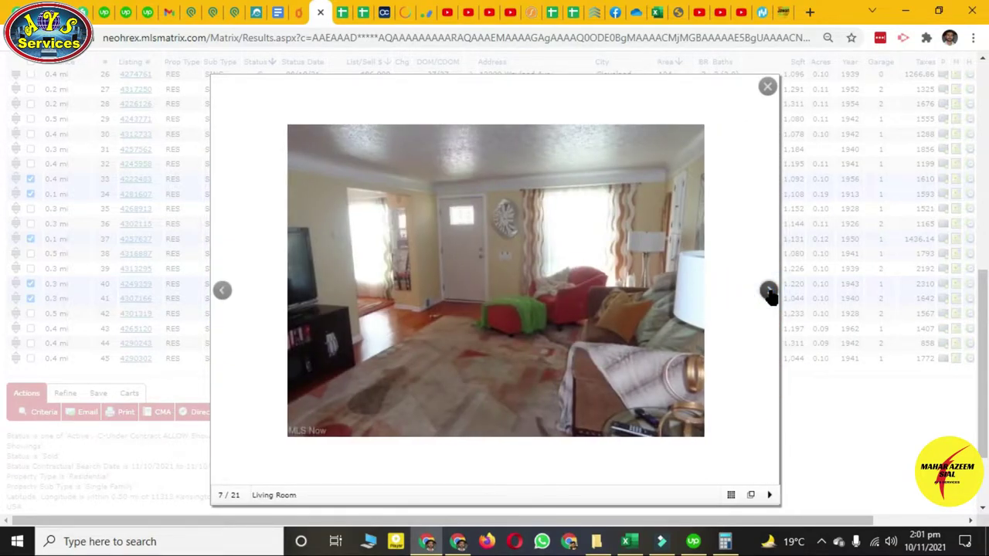
left_click(769, 291)
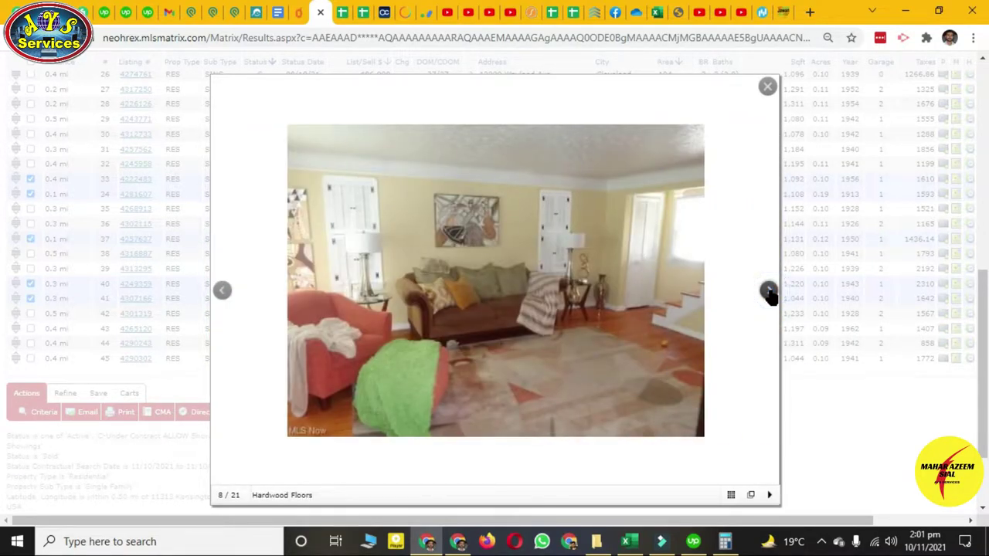
left_click(768, 291)
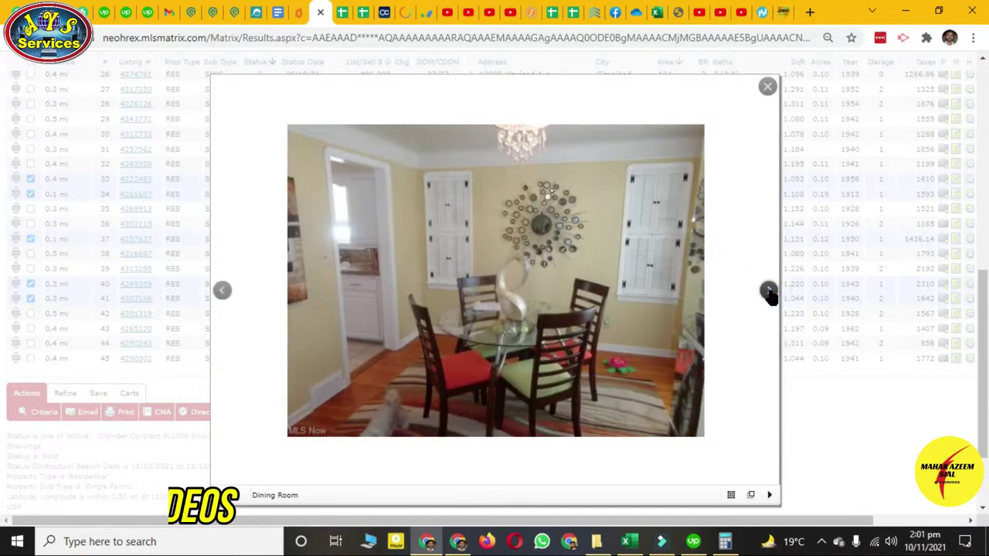
left_click(768, 291)
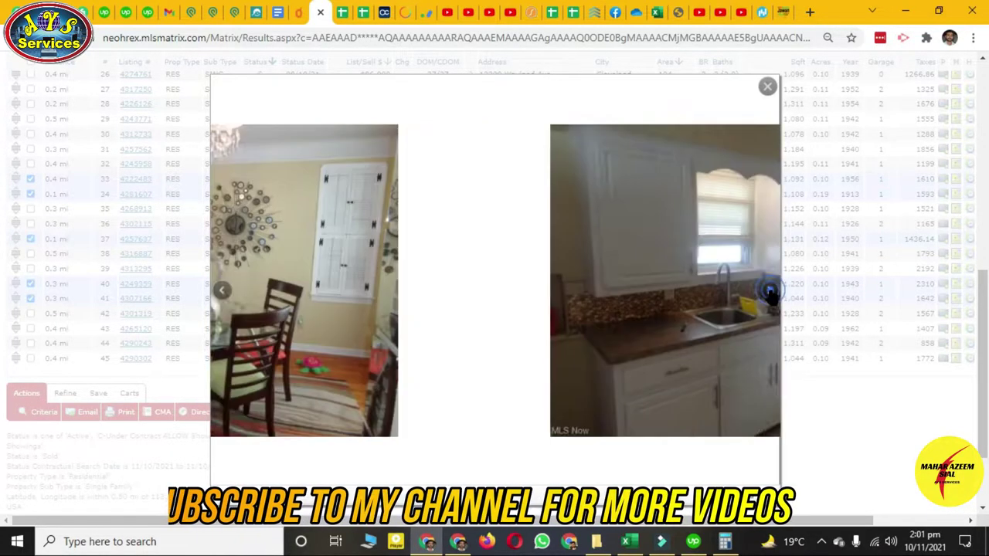
left_click(769, 291)
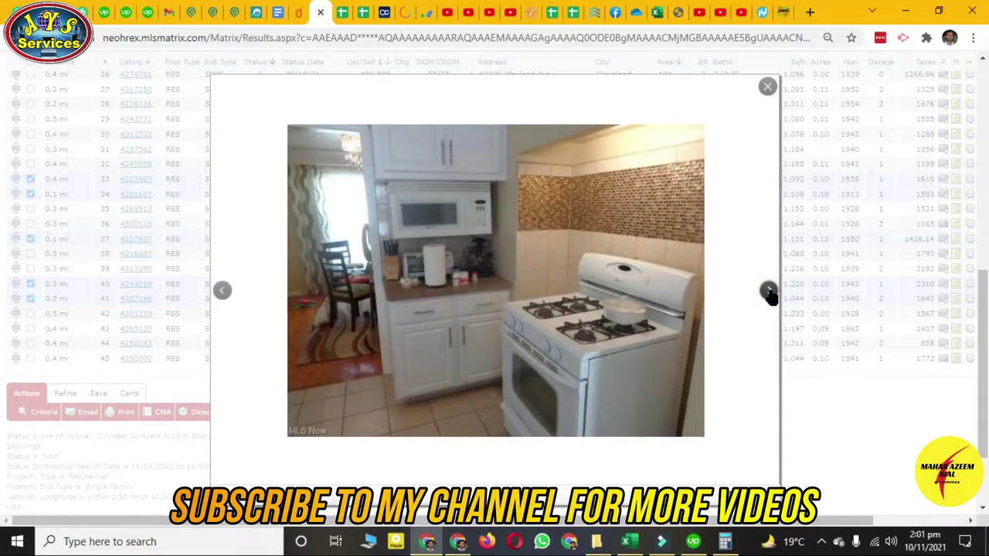
left_click(769, 292)
left_click(769, 291)
left_click(768, 292)
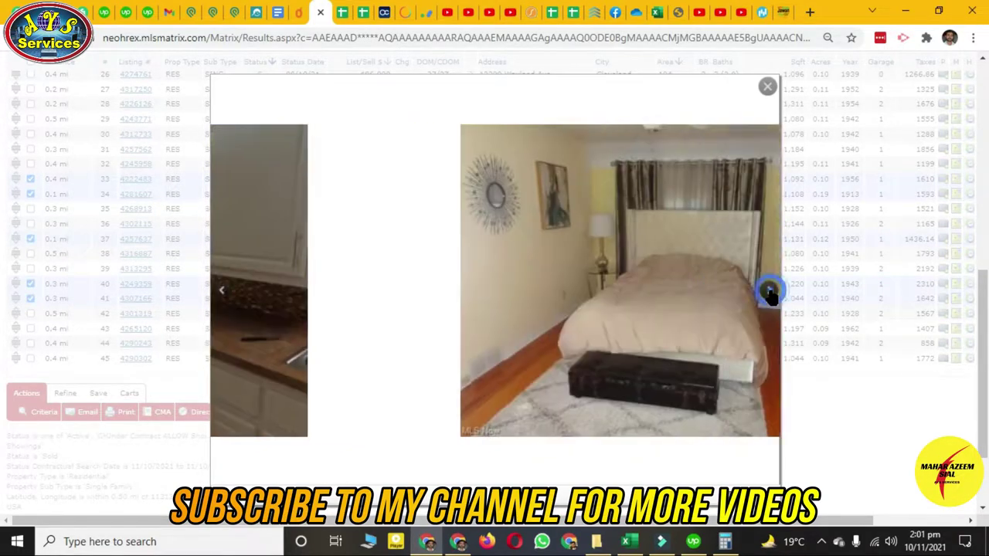
left_click(768, 291)
left_click(768, 292)
left_click(769, 291)
left_click(768, 291)
left_click(768, 292)
left_click(769, 292)
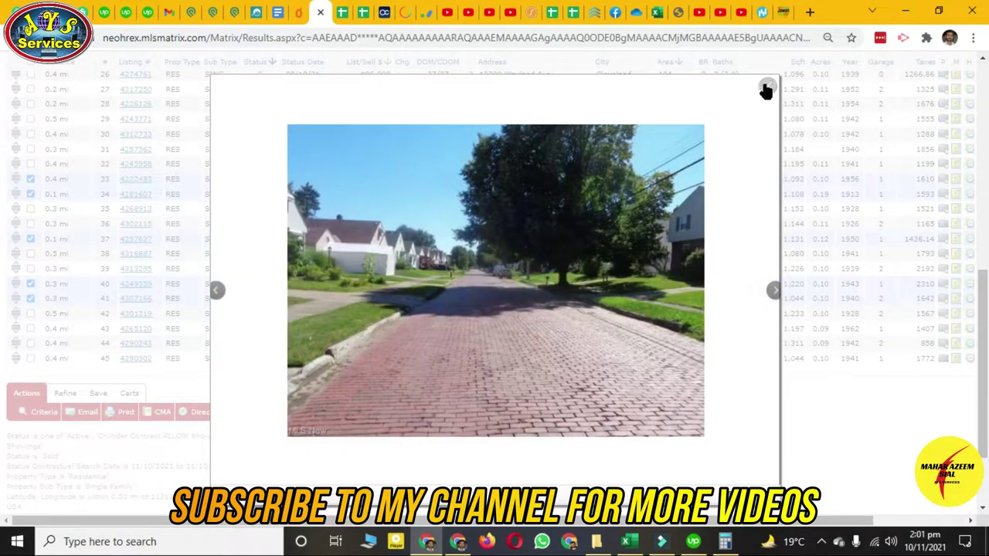
left_click(765, 88)
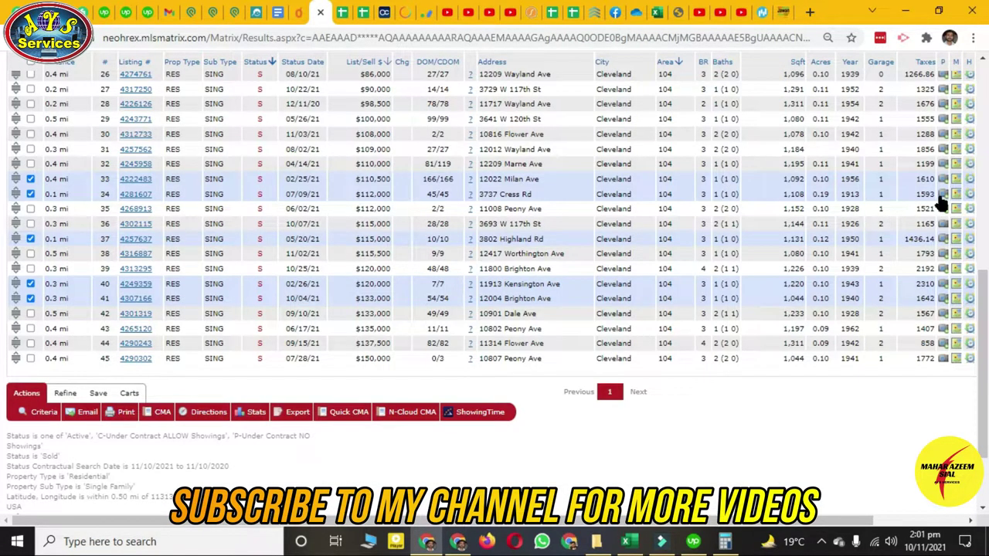
- Review the listing photos of the $112,000 Cress Rd comparable, judging the condition of its exterior, kitchen, living areas, bedrooms and bathroom
left_click(939, 197)
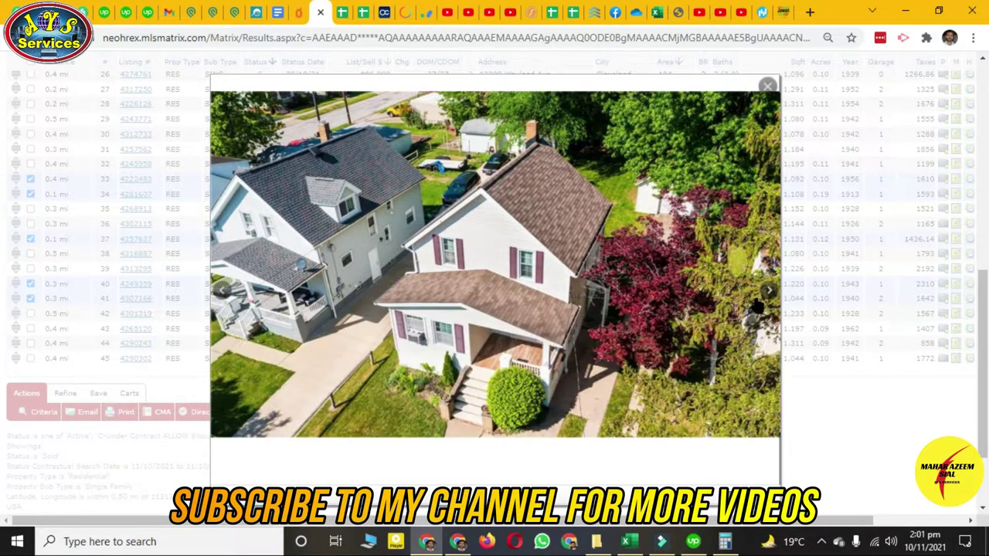
left_click(765, 292)
left_click(761, 297)
left_click(762, 298)
left_click(762, 297)
left_click(764, 298)
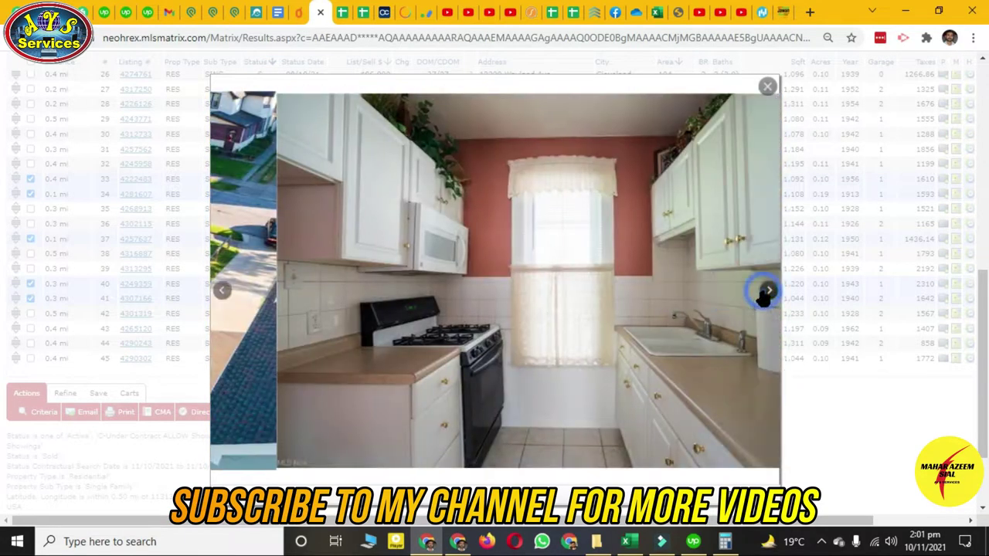
left_click(764, 300)
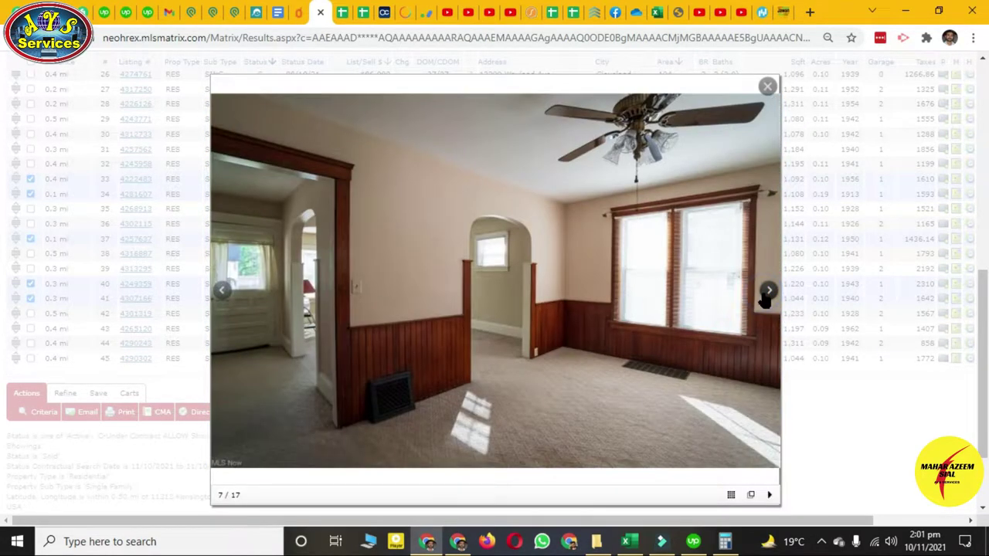
left_click(765, 301)
left_click(766, 301)
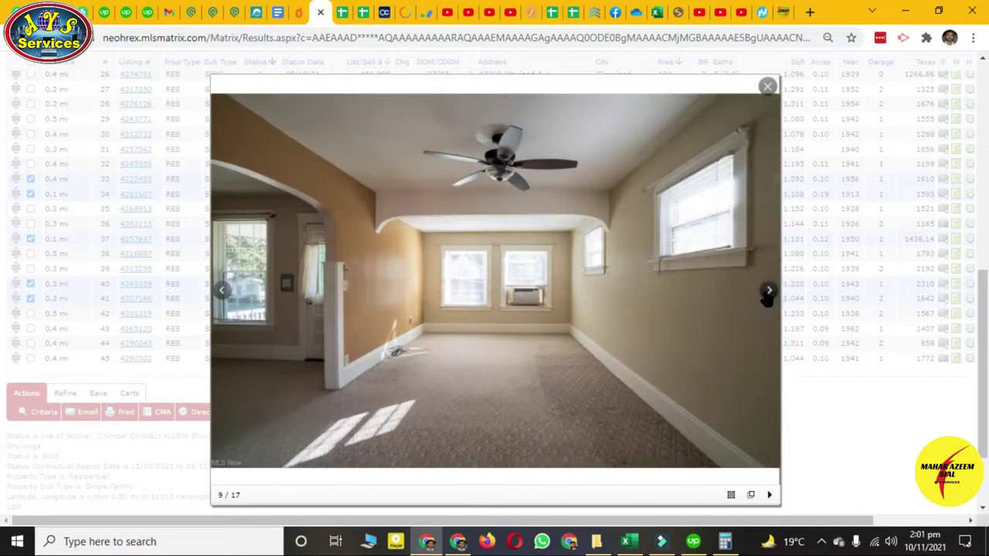
left_click(767, 301)
left_click(766, 301)
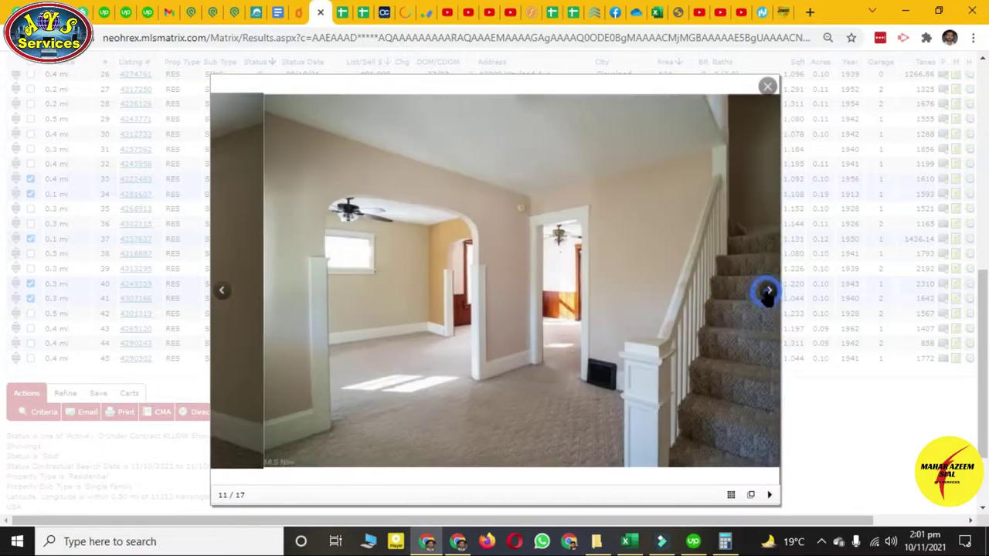
left_click(766, 301)
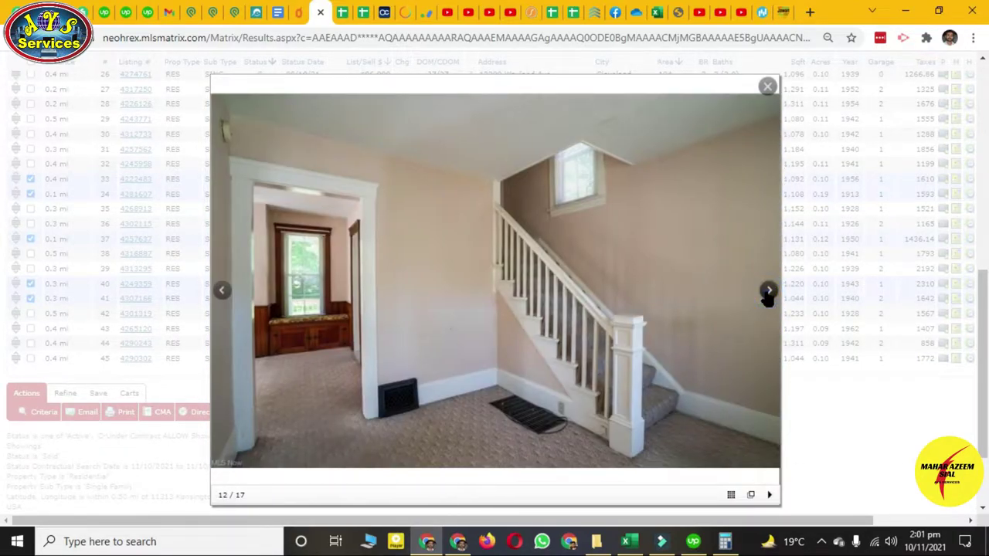
left_click(766, 301)
left_click(767, 300)
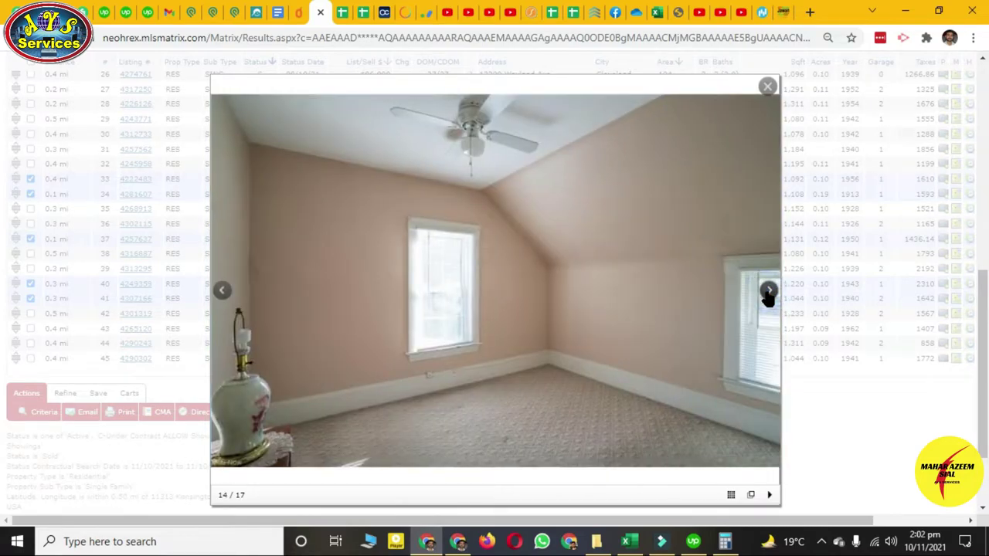
left_click(766, 300)
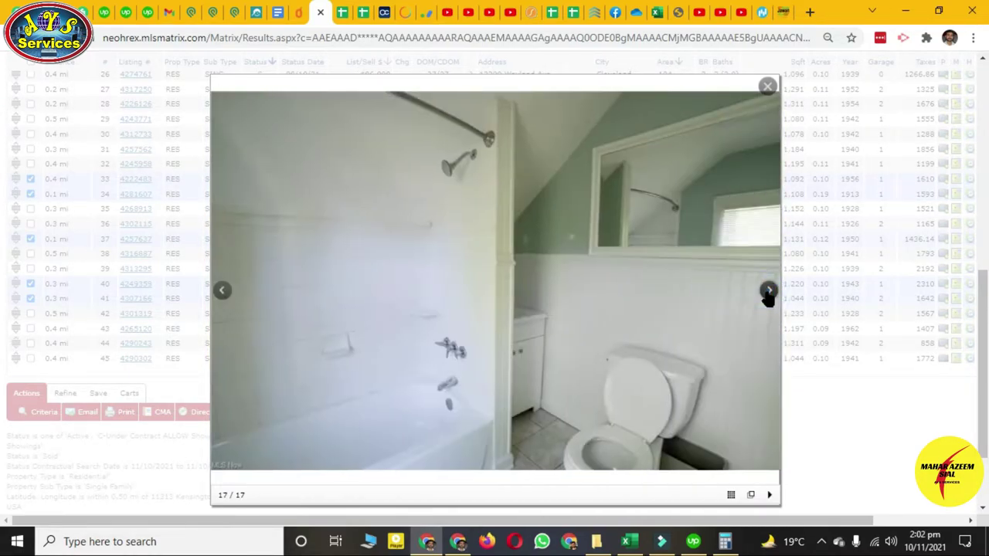
left_click(768, 298)
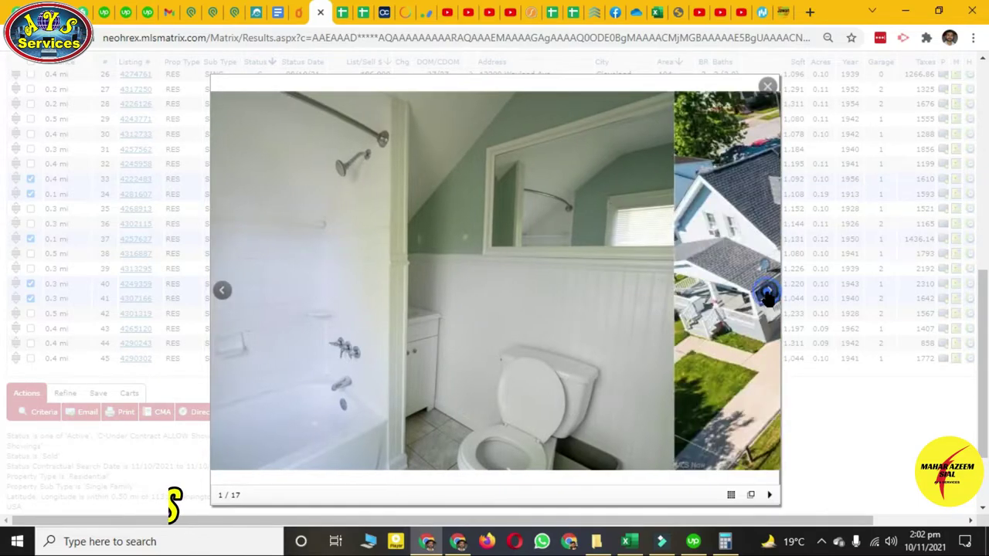
left_click(767, 84)
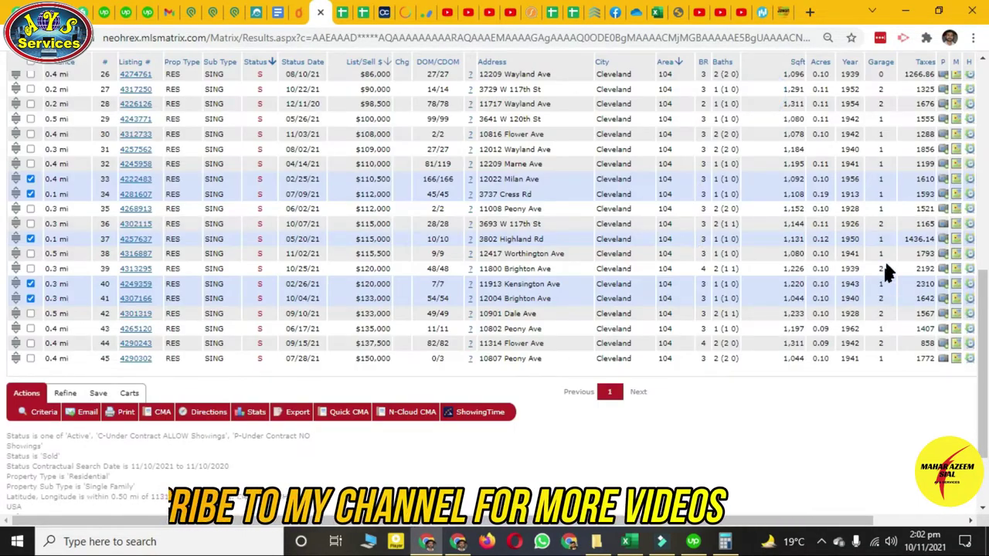
- Go through the listing photos of the $115,000 Highland Rd comparable, examining its kitchen, living room, bathroom, bedrooms, paneled attic room and basement
left_click(944, 242)
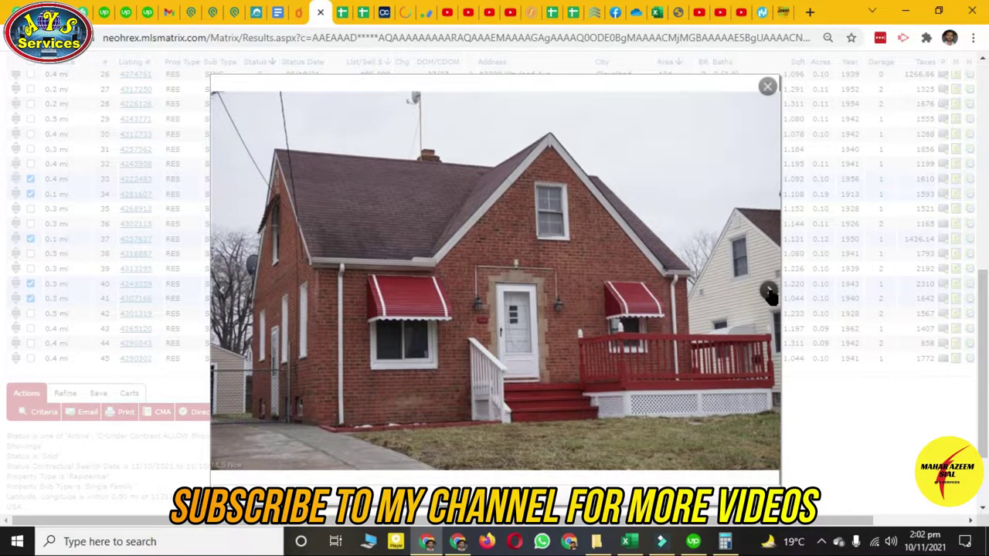
left_click(768, 294)
left_click(768, 293)
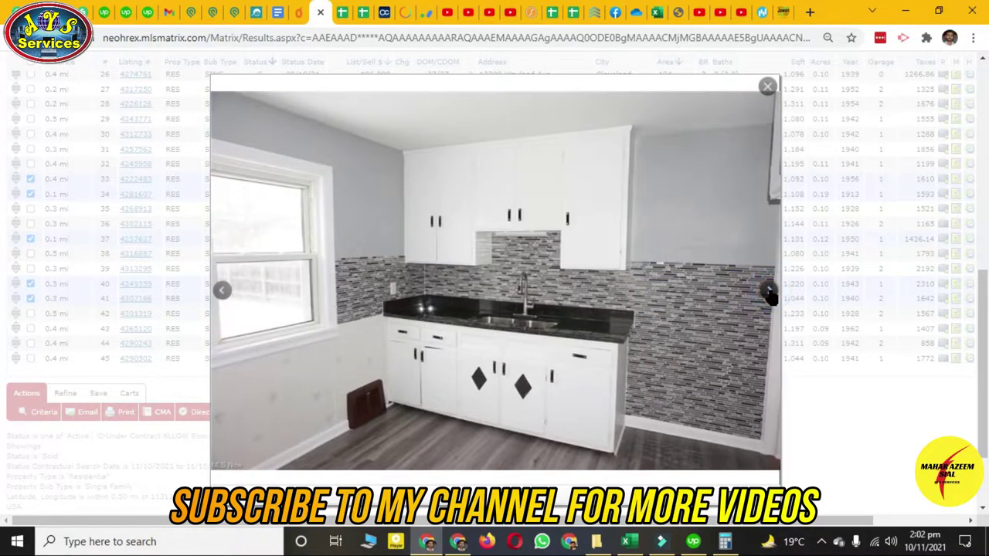
left_click(769, 293)
left_click(768, 294)
left_click(770, 292)
left_click(768, 292)
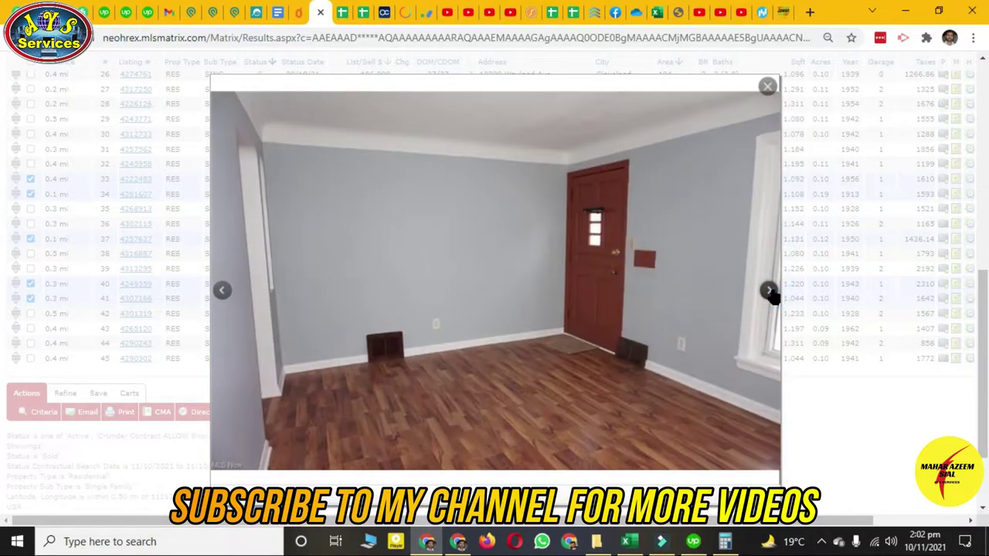
left_click(770, 292)
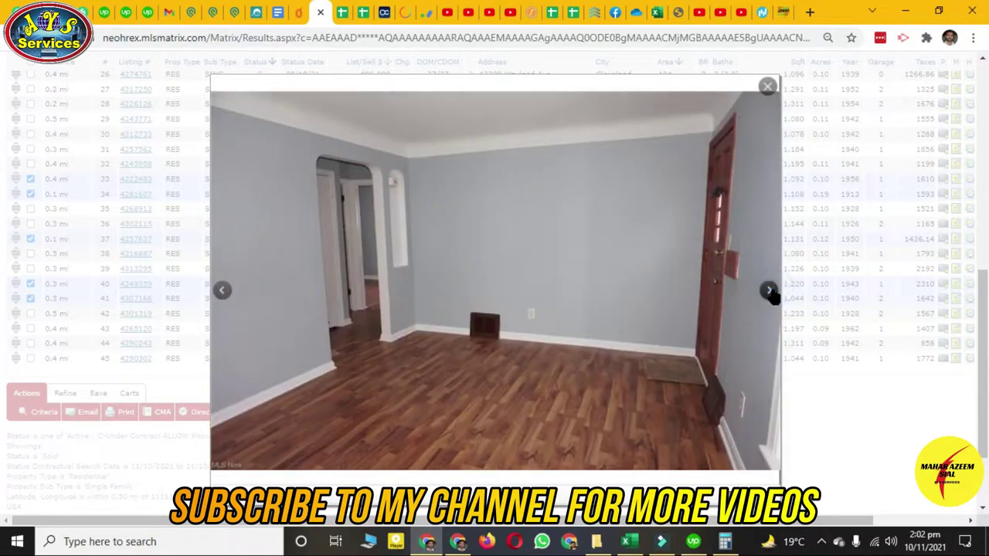
left_click(769, 292)
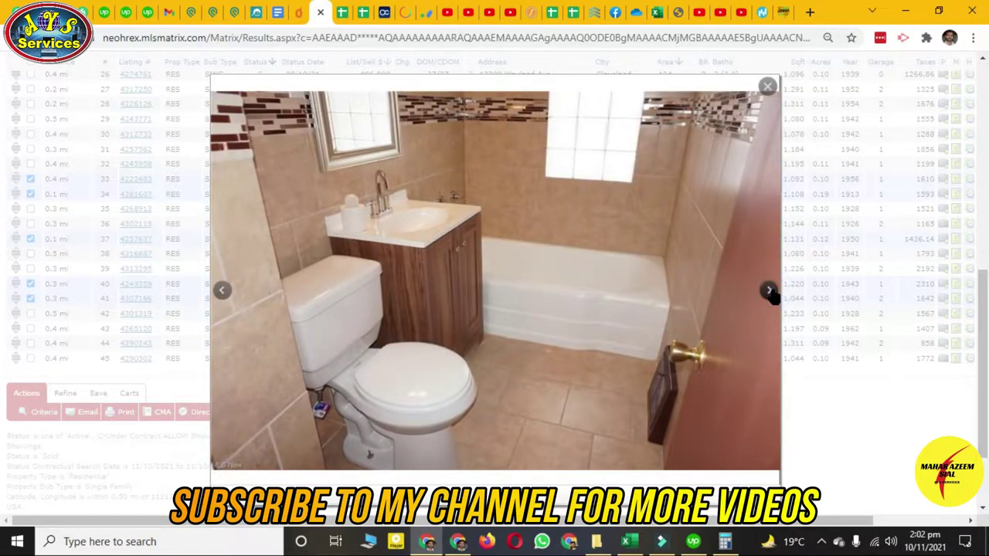
left_click(769, 292)
left_click(769, 292)
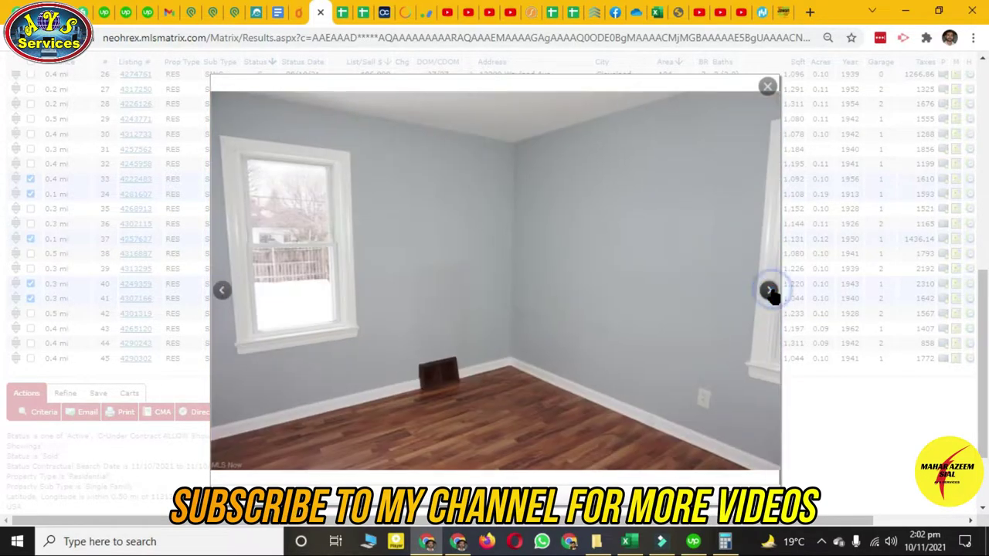
left_click(769, 292)
left_click(770, 292)
left_click(770, 292)
left_click(770, 292)
left_click(770, 292)
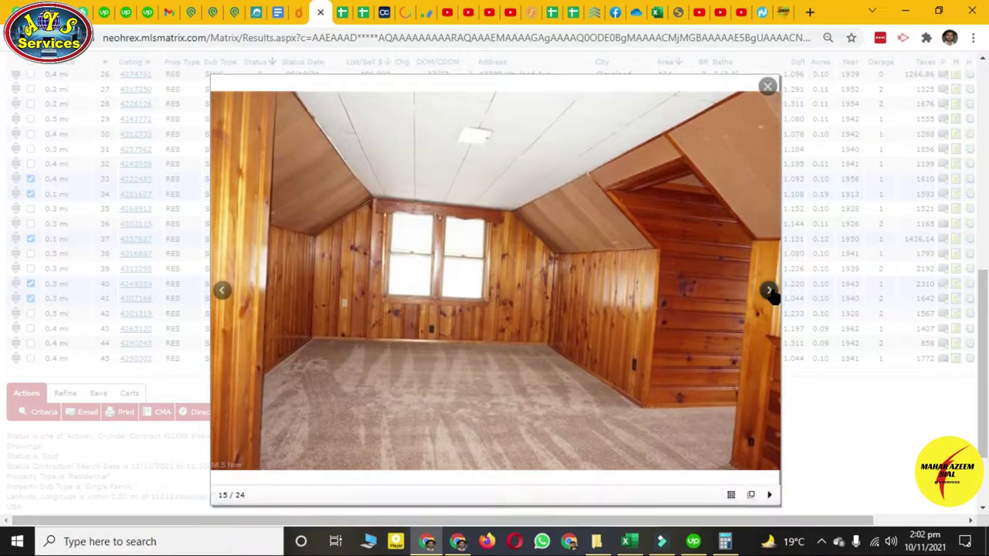
left_click(770, 292)
left_click(769, 292)
left_click(769, 292)
left_click(769, 292)
left_click(769, 292)
left_click(769, 292)
left_click(770, 292)
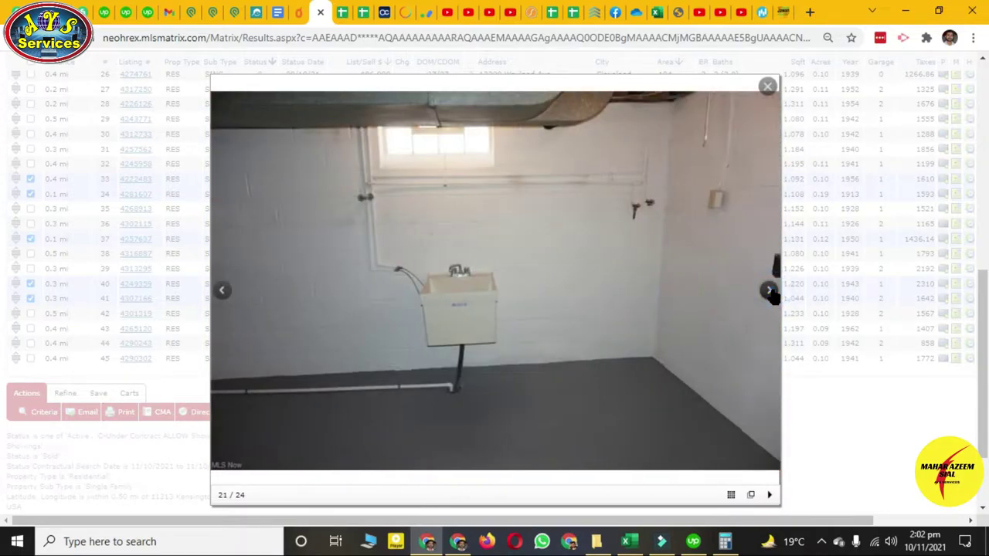
left_click(769, 292)
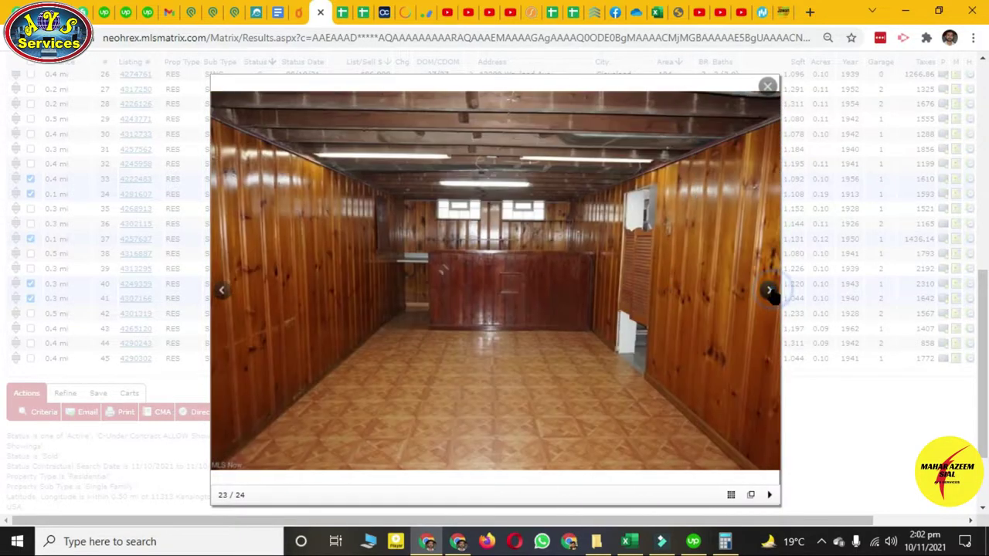
left_click(769, 292)
left_click(770, 292)
left_click(770, 292)
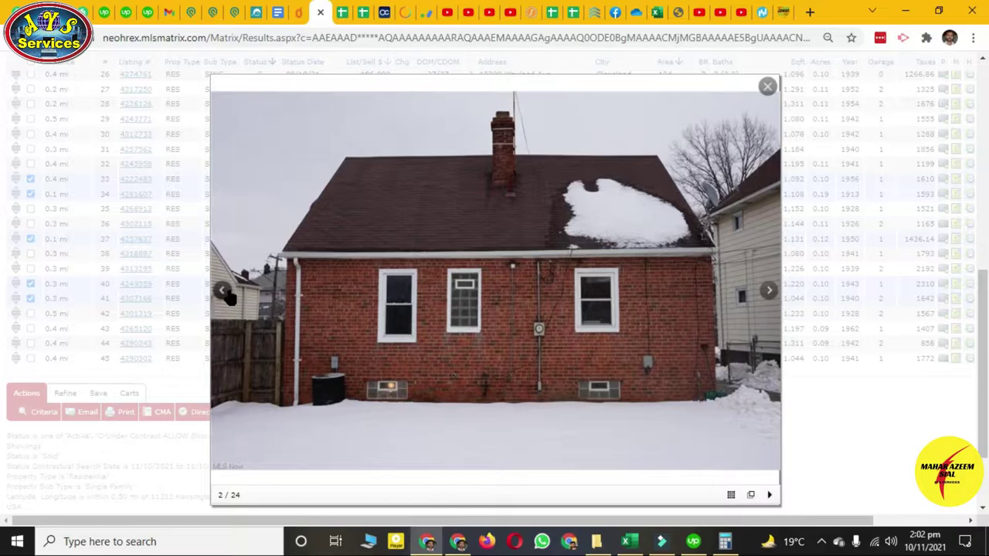
- Recheck the garage, brick exterior and kitchen photos of the Highland Rd comparable, and return to the results list
left_click(224, 292)
left_click(224, 291)
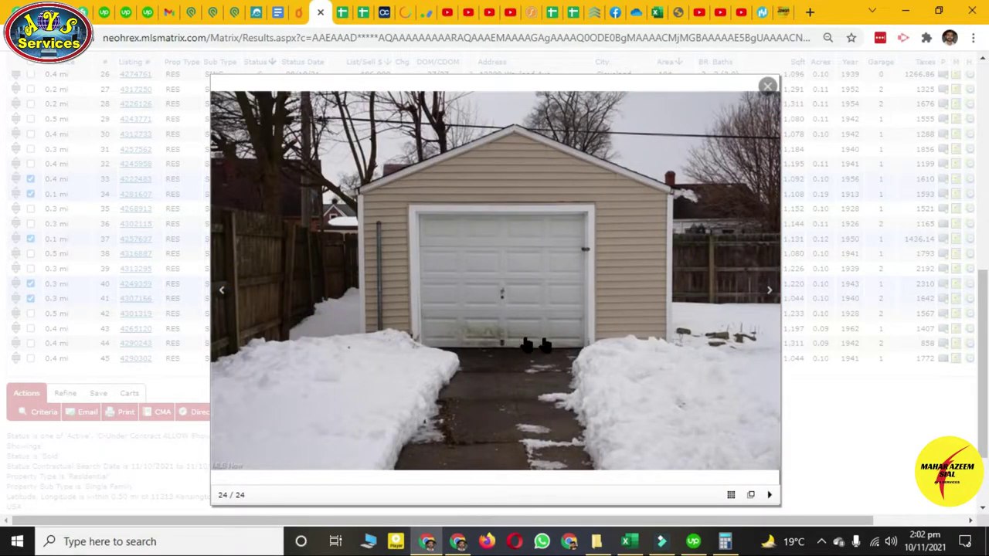
left_click(770, 292)
left_click(770, 292)
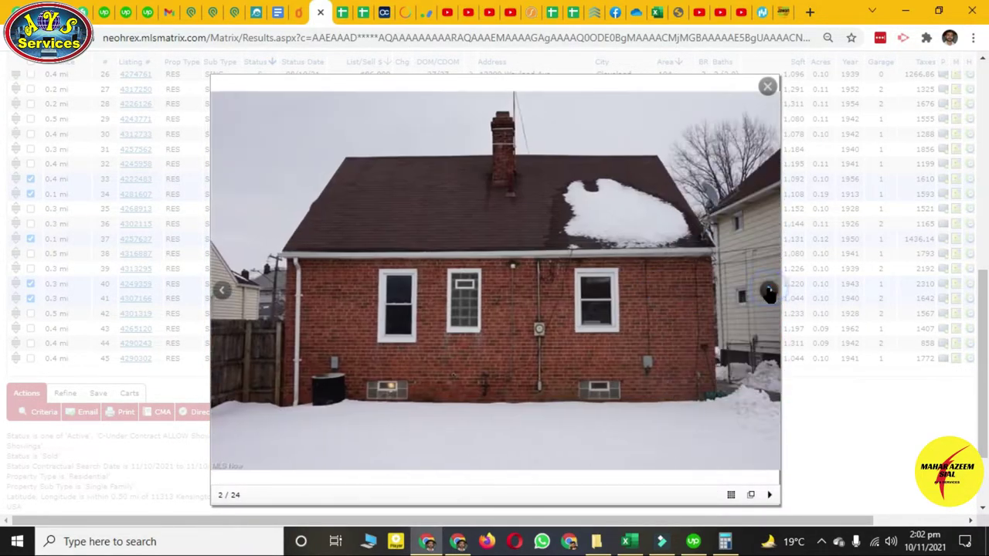
left_click(770, 292)
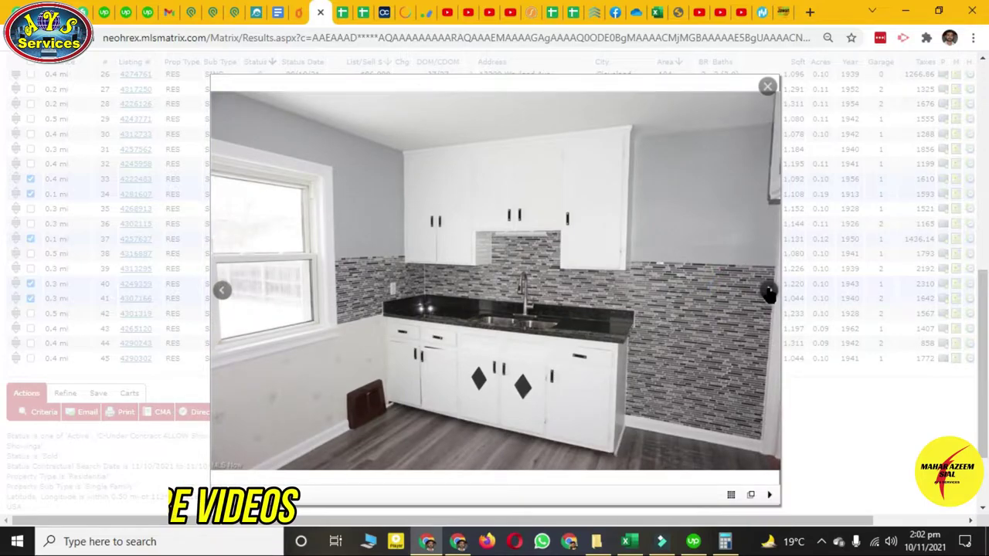
left_click(769, 292)
left_click(769, 292)
left_click(769, 292)
left_click(769, 292)
left_click(769, 290)
left_click(767, 90)
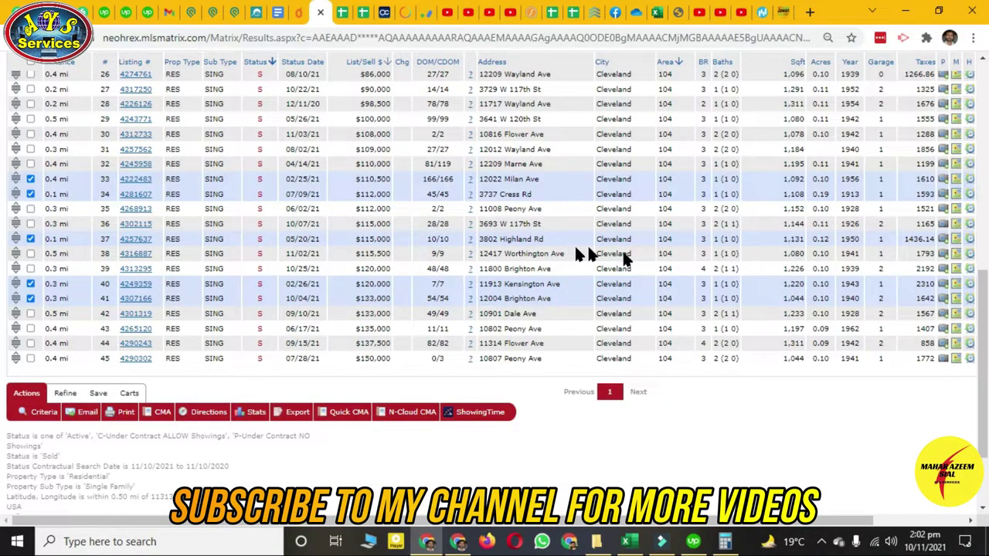
- Open the listing photos of the $120,000 Kensington Ave comparable and judge the condition of its exterior and living room
left_click(942, 284)
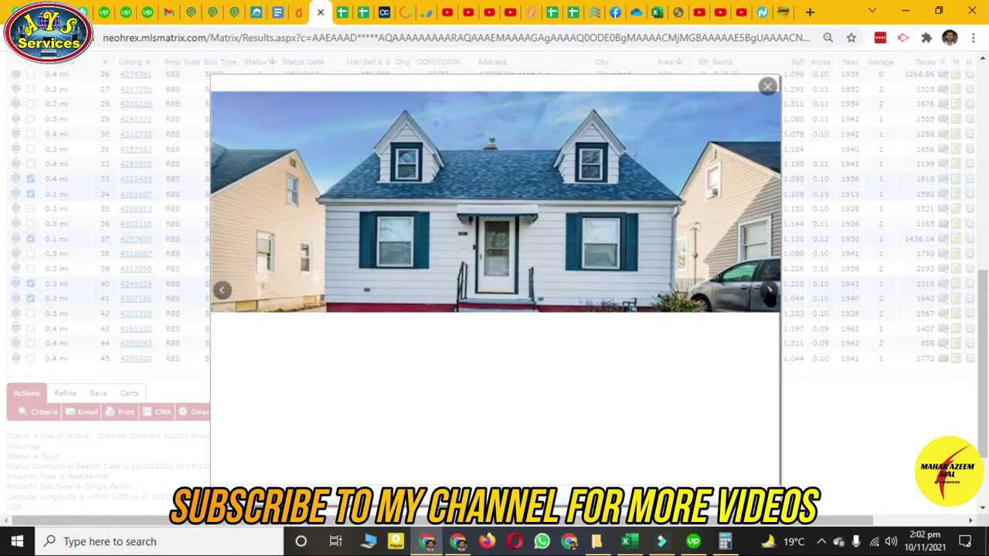
left_click(768, 291)
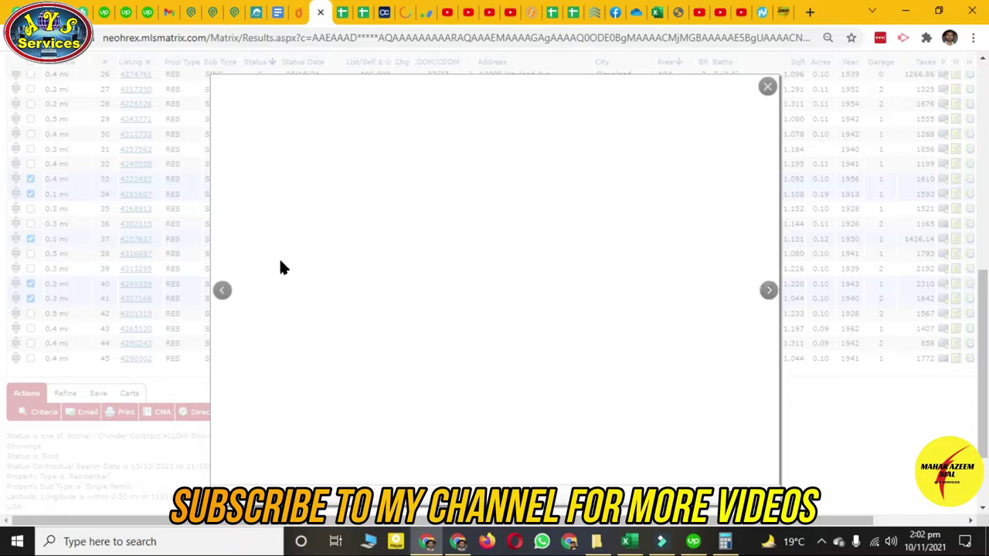
left_click(222, 290)
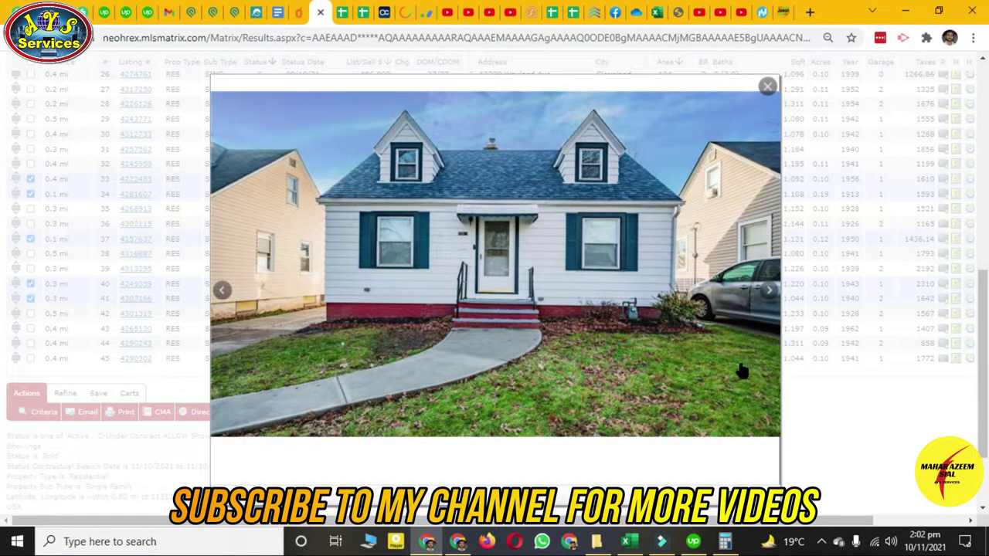
left_click(769, 290)
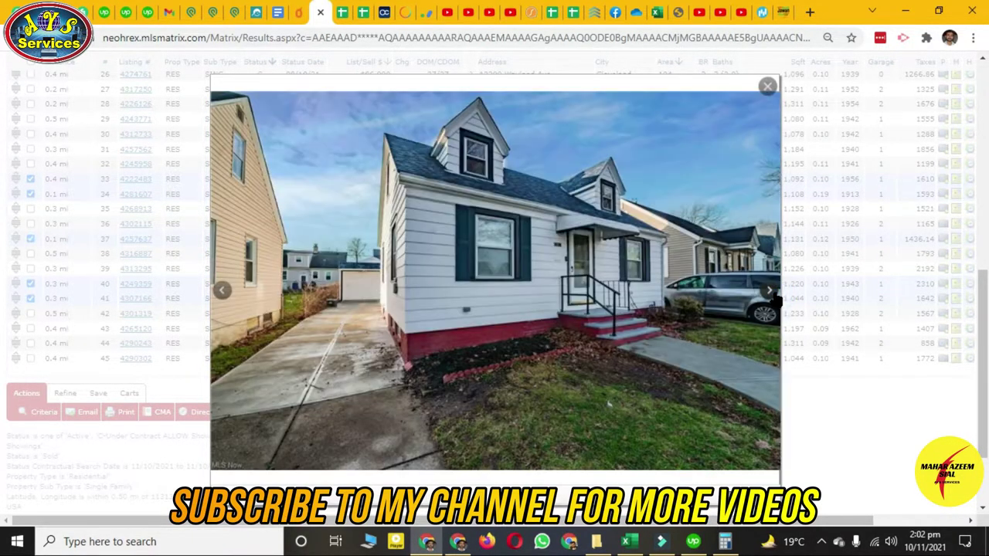
left_click(769, 291)
left_click(769, 292)
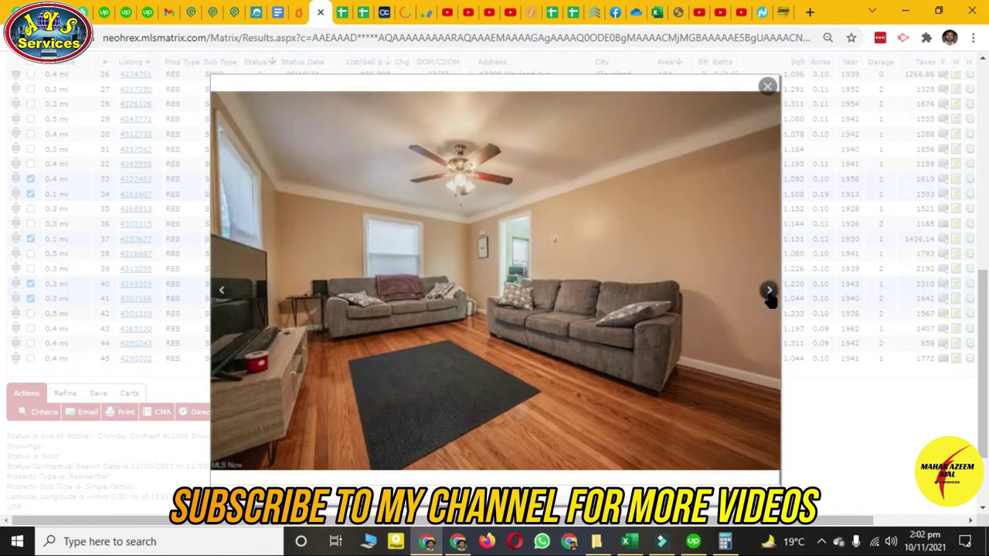
left_click(768, 292)
left_click(768, 292)
left_click(769, 292)
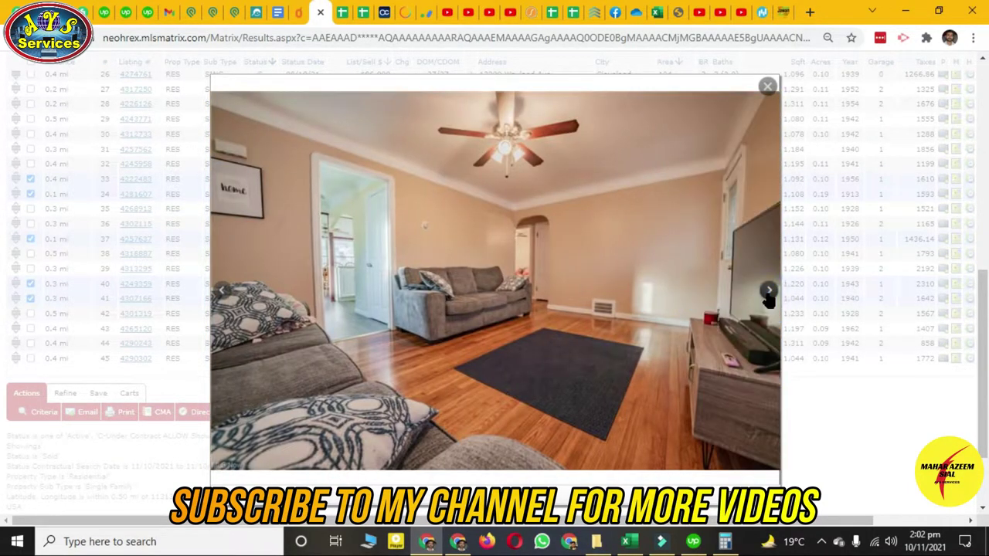
left_click(769, 292)
left_click(768, 292)
left_click(769, 292)
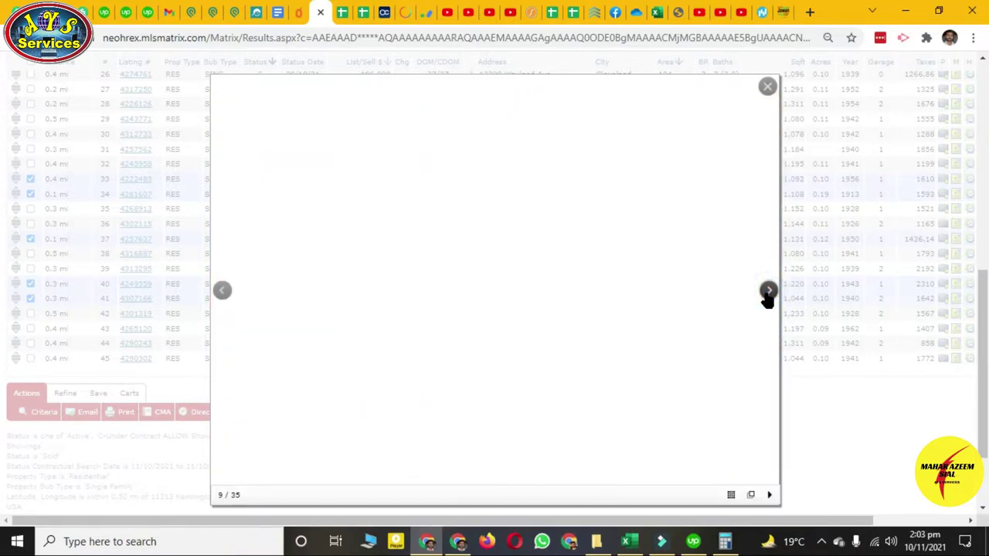
left_click(223, 291)
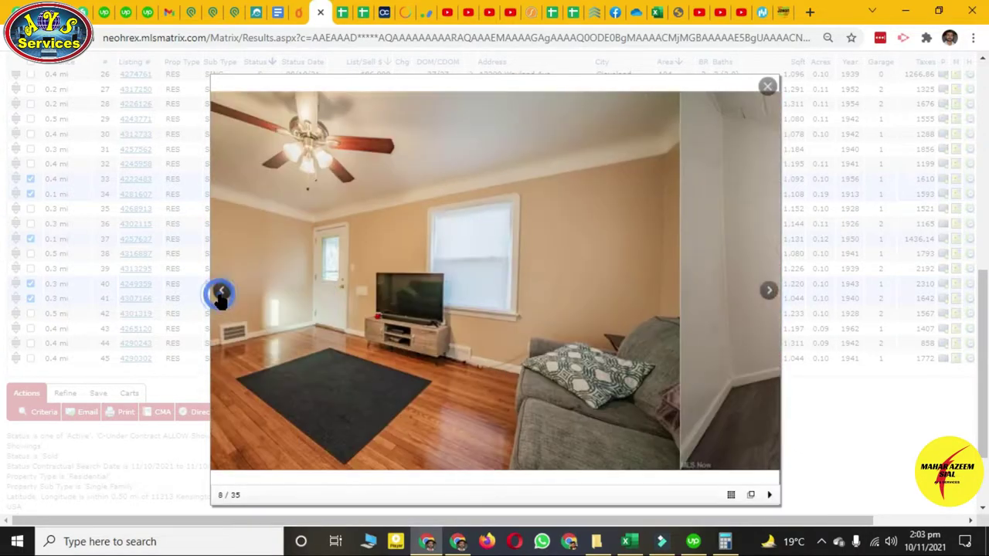
- Examine the kitchen photos of the Kensington Ave comparable, checking its cabinets, backsplash, appliances and flooring
left_click(769, 291)
left_click(769, 291)
left_click(768, 292)
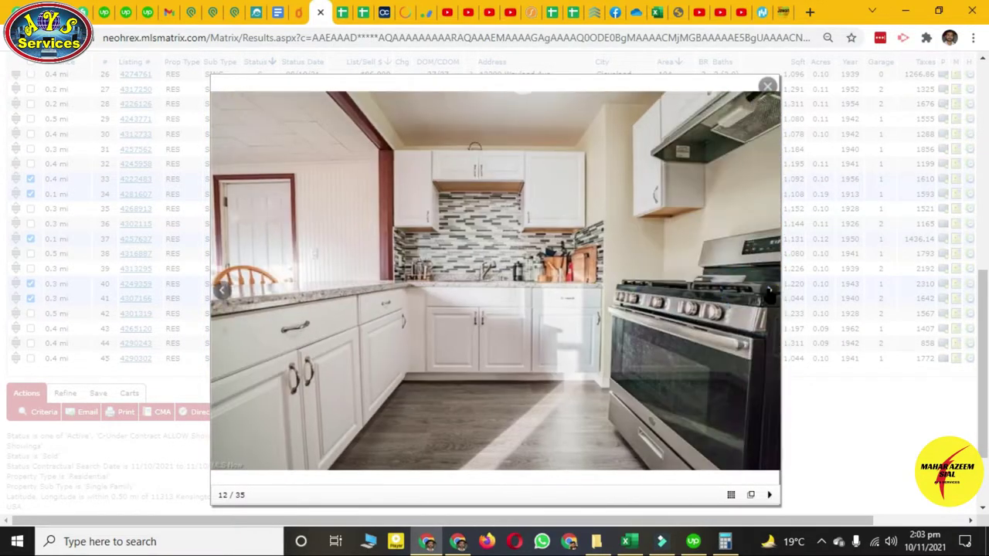
left_click(768, 292)
left_click(769, 291)
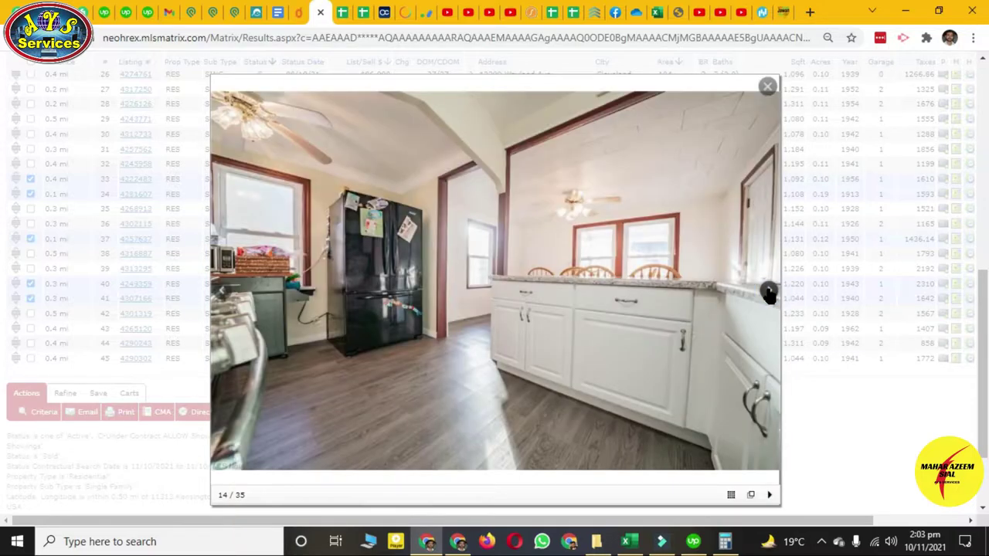
- Go through the bedroom photos and further pictures of the Kensington Ave comparable, and return to the results list
left_click(768, 292)
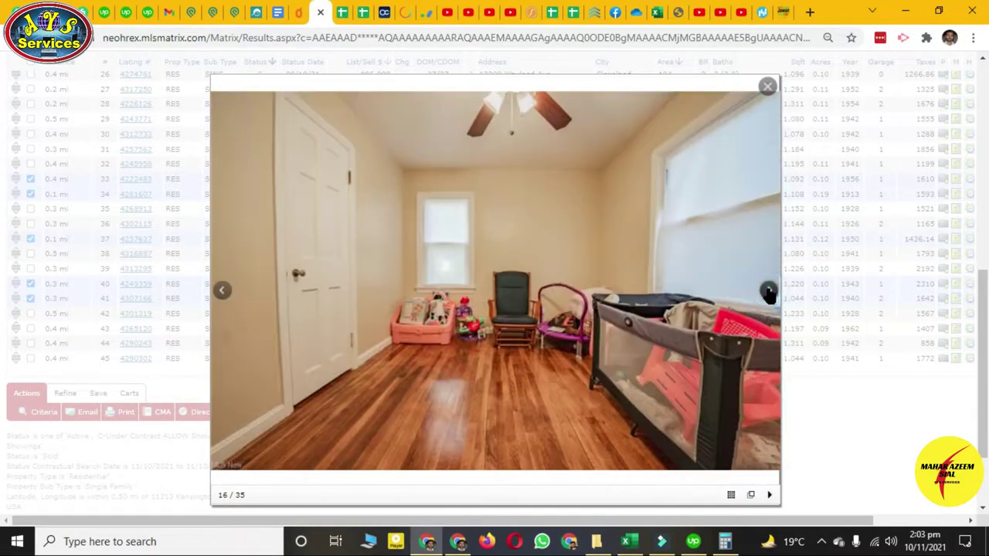
left_click(769, 292)
left_click(769, 292)
left_click(768, 292)
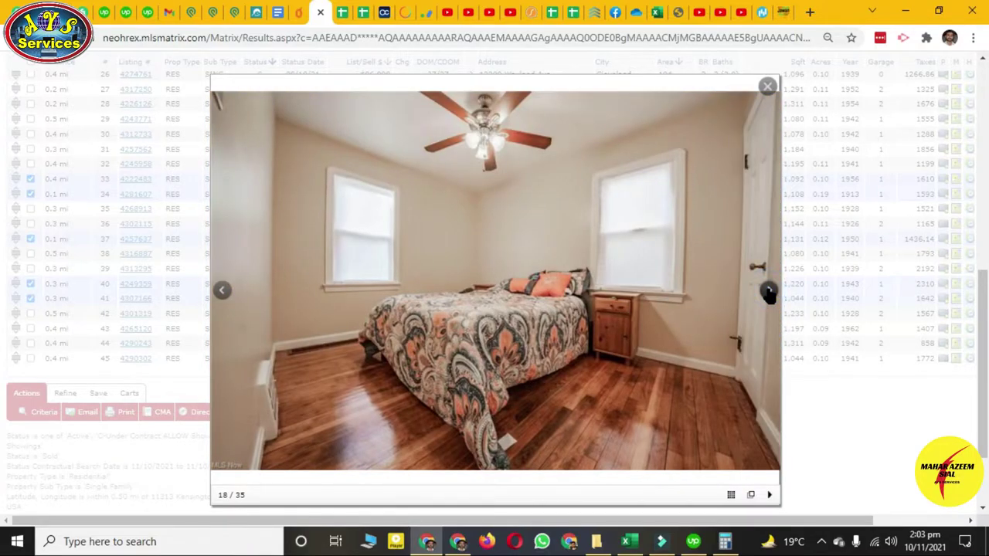
left_click(768, 292)
left_click(769, 292)
left_click(769, 292)
left_click(768, 292)
left_click(768, 292)
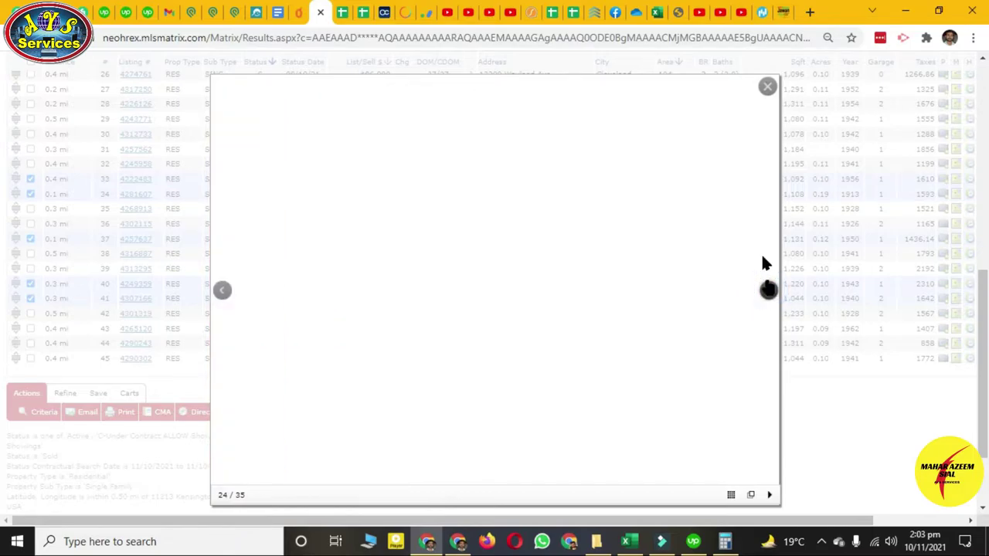
left_click(764, 91)
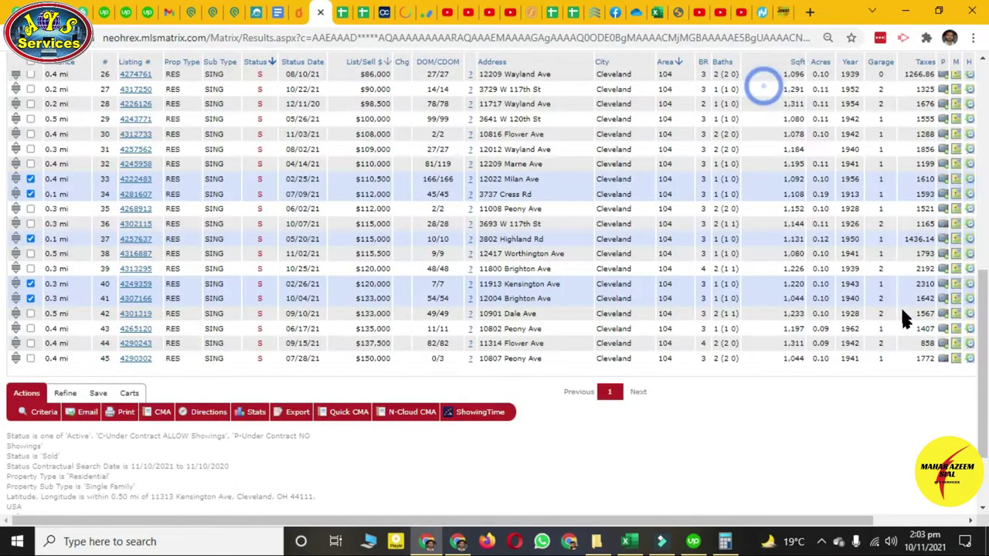
- Open the listing photos of the $133,000 Brighton Ave comparable and inspect its siding, windows and detached garage
left_click(943, 299)
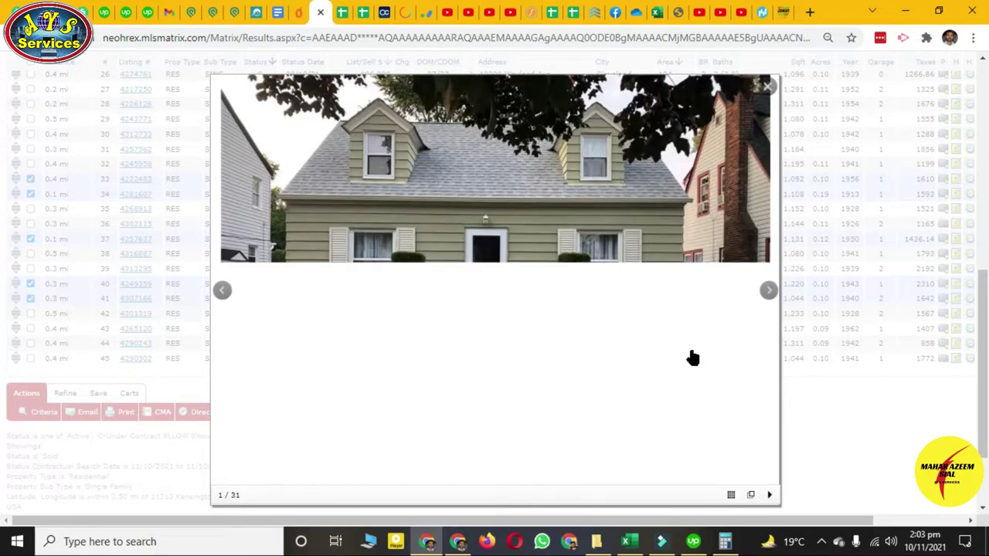
left_click(768, 291)
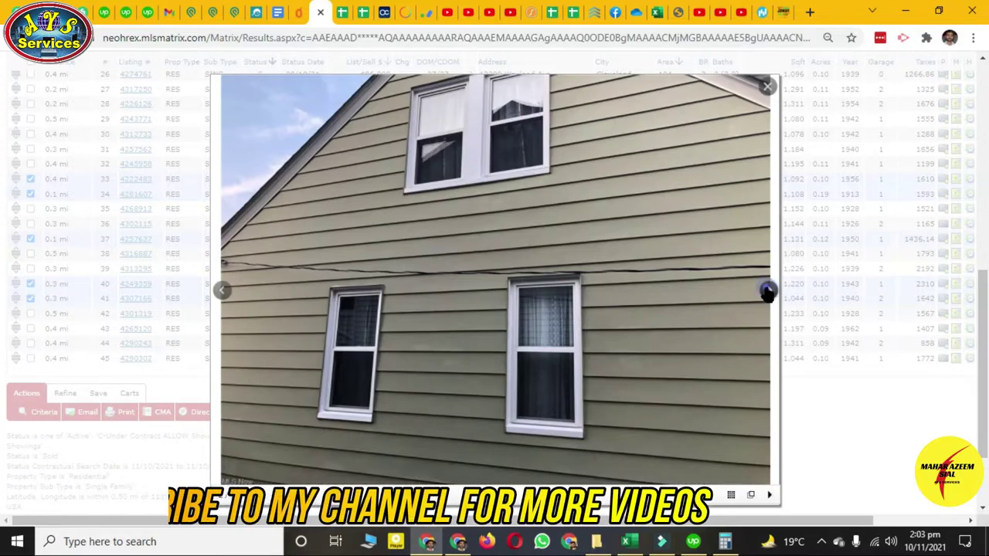
left_click(767, 290)
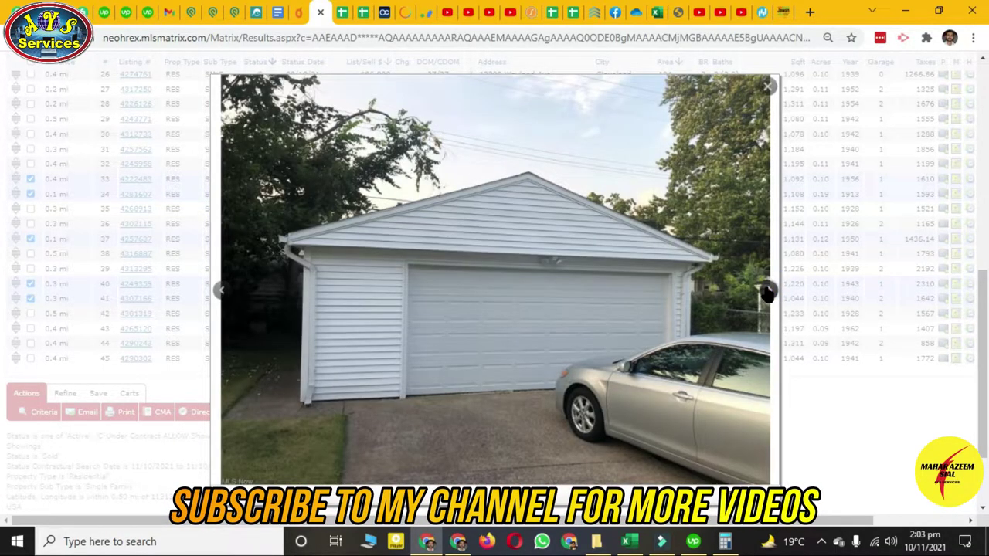
left_click(768, 291)
left_click(768, 290)
left_click(768, 290)
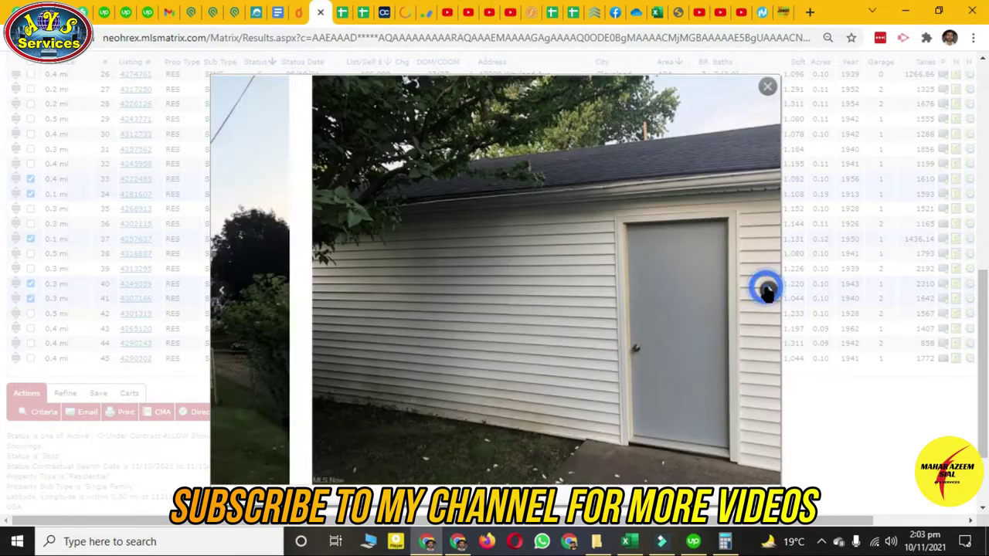
left_click(768, 291)
- Judge the condition of the Brighton Ave comparable's kitchen and living room from its listing photos
left_click(767, 291)
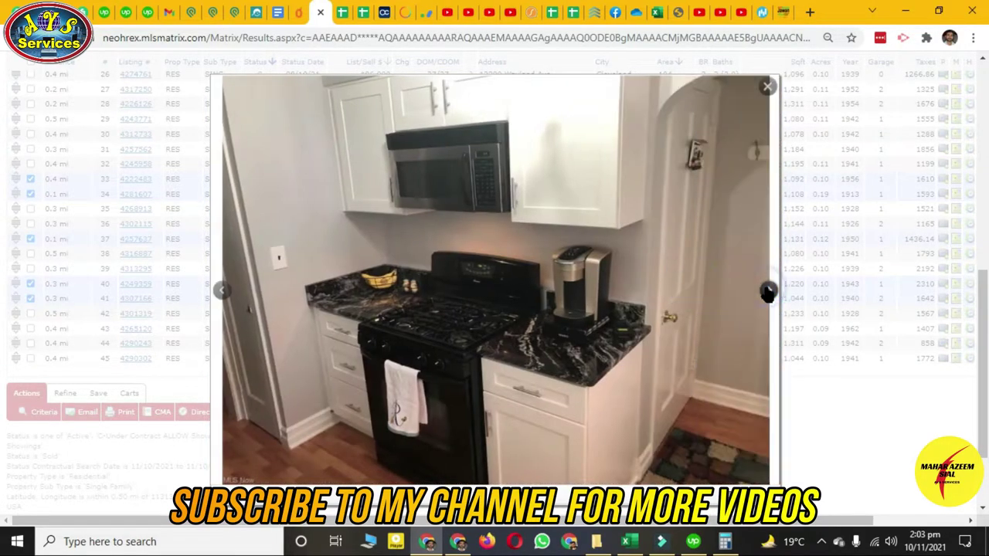
left_click(768, 290)
left_click(767, 290)
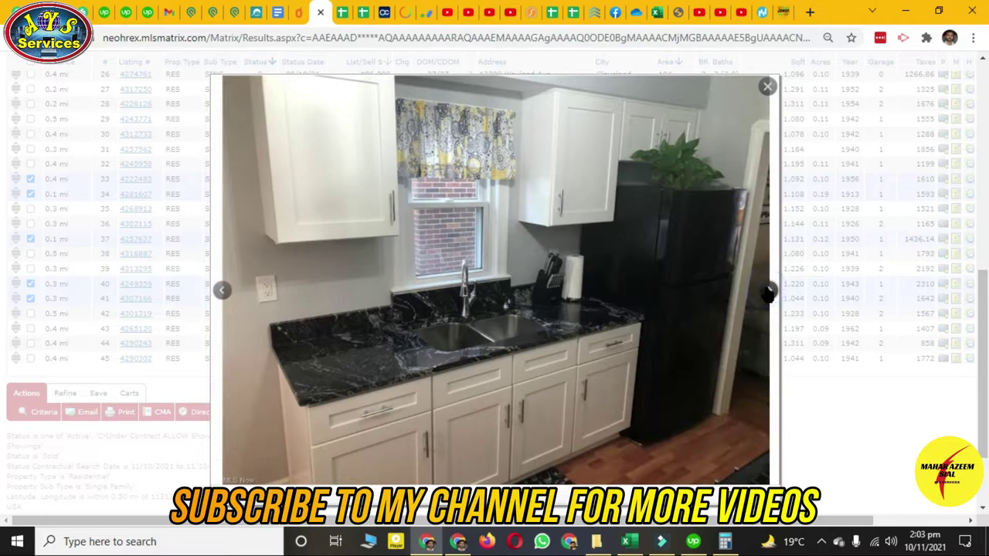
left_click(768, 291)
left_click(767, 291)
left_click(767, 291)
left_click(767, 290)
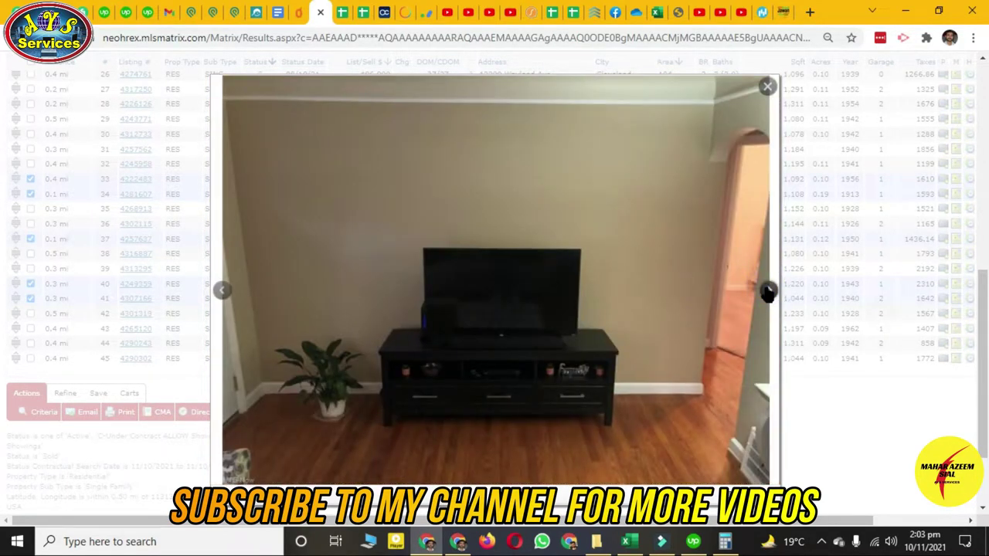
- Look through the bedroom photos of the Brighton Ave comparable to assess their walls, doors and windows
left_click(767, 290)
left_click(767, 291)
left_click(767, 291)
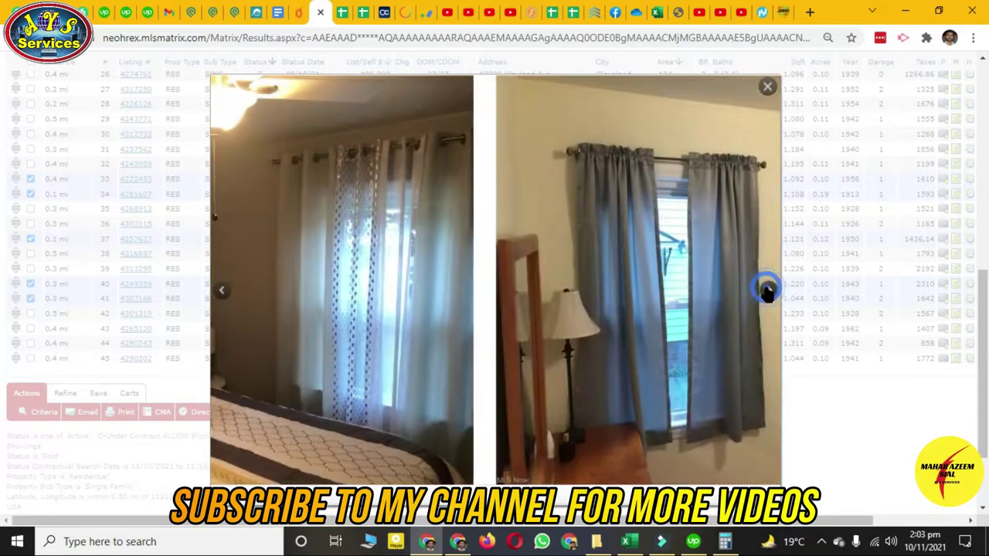
left_click(767, 291)
left_click(767, 291)
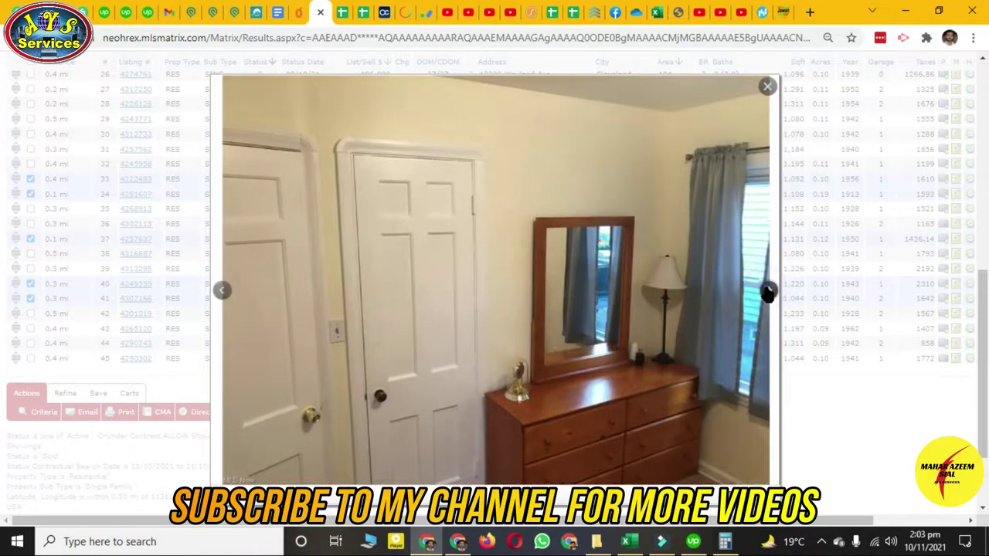
left_click(767, 291)
left_click(767, 290)
- Examine the attic storage, upstairs room and basement furnace photos of the Brighton Ave comparable, and return to the results list
left_click(767, 290)
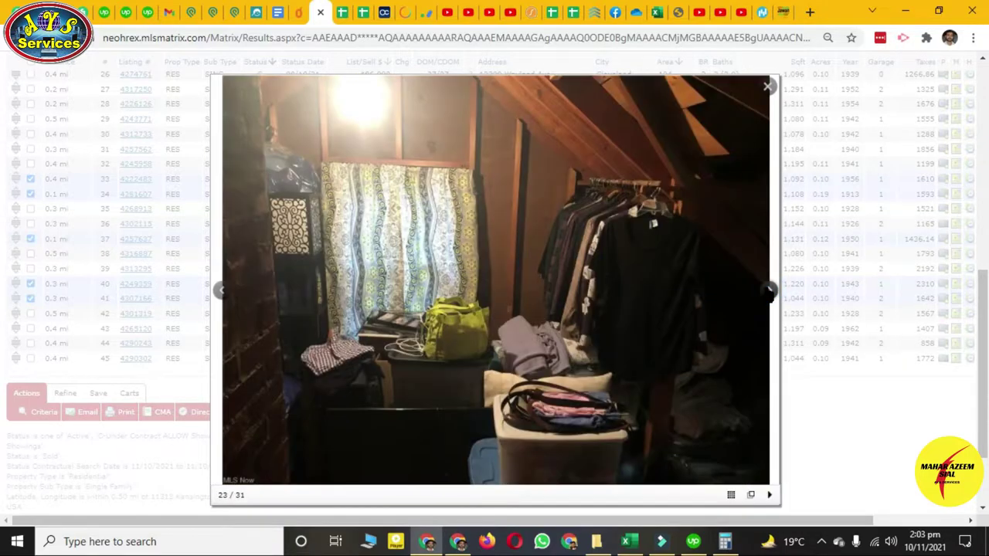
left_click(767, 290)
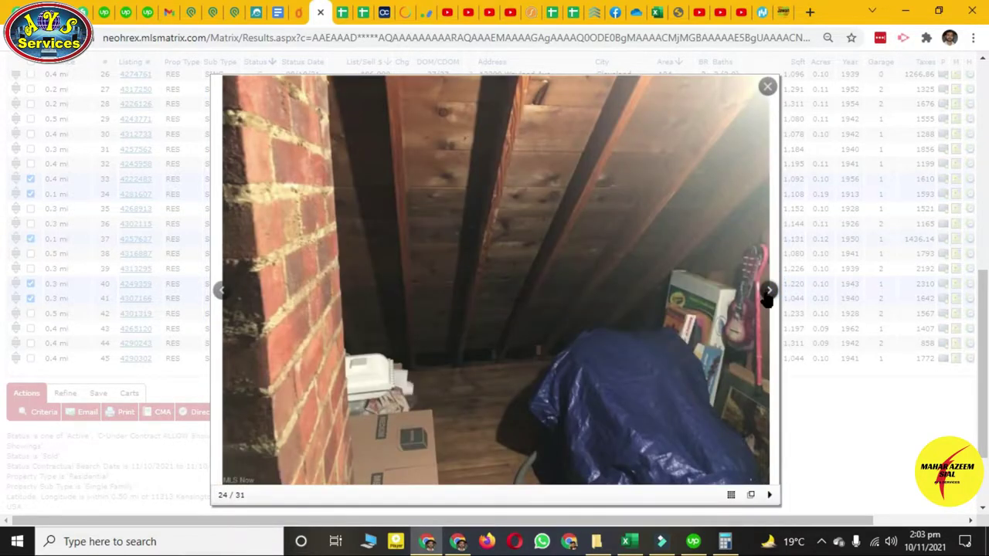
left_click(767, 290)
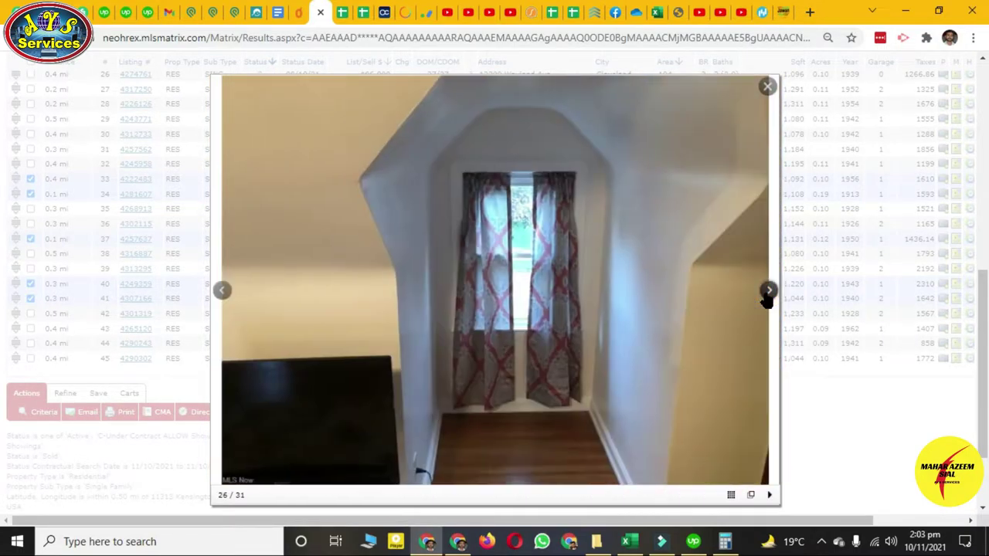
left_click(767, 291)
left_click(767, 292)
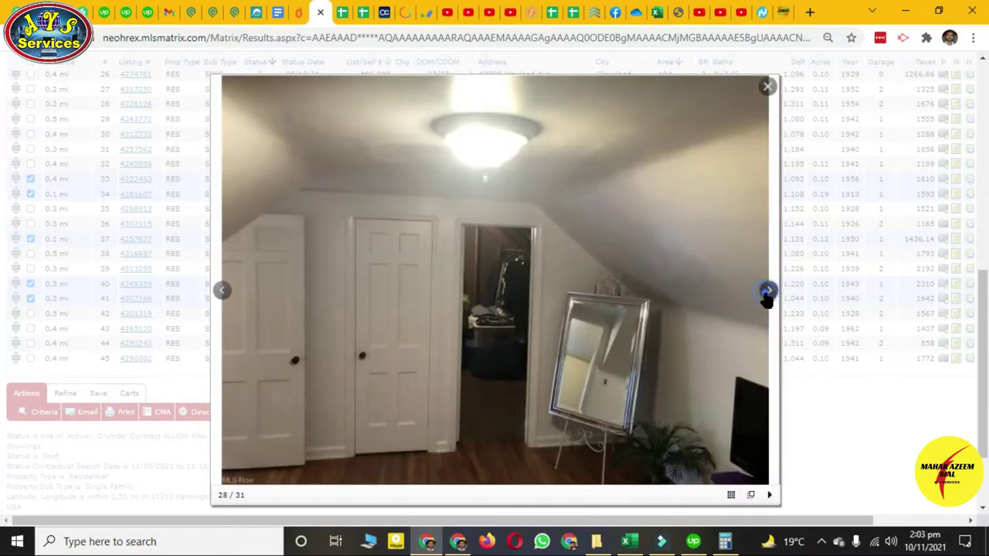
left_click(767, 292)
left_click(767, 292)
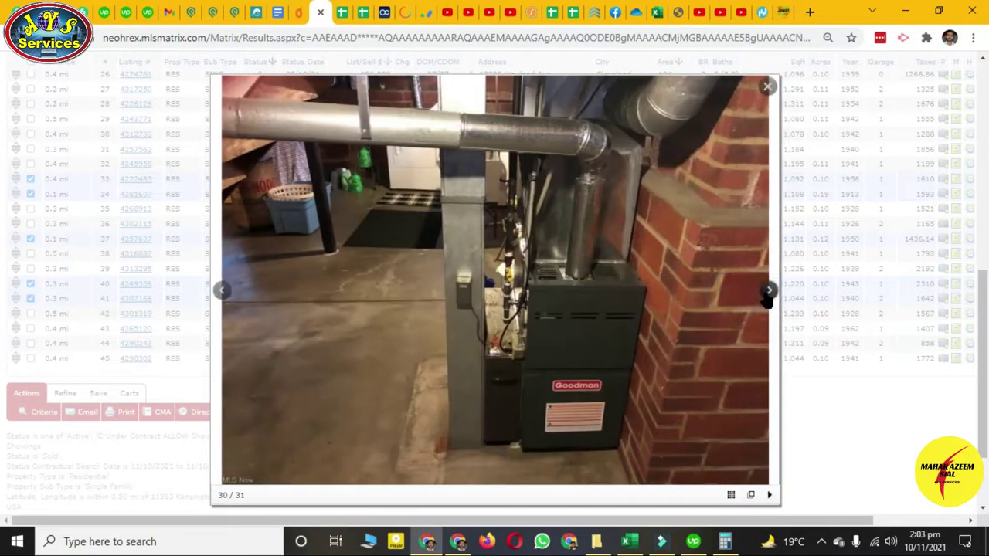
left_click(767, 292)
left_click(765, 86)
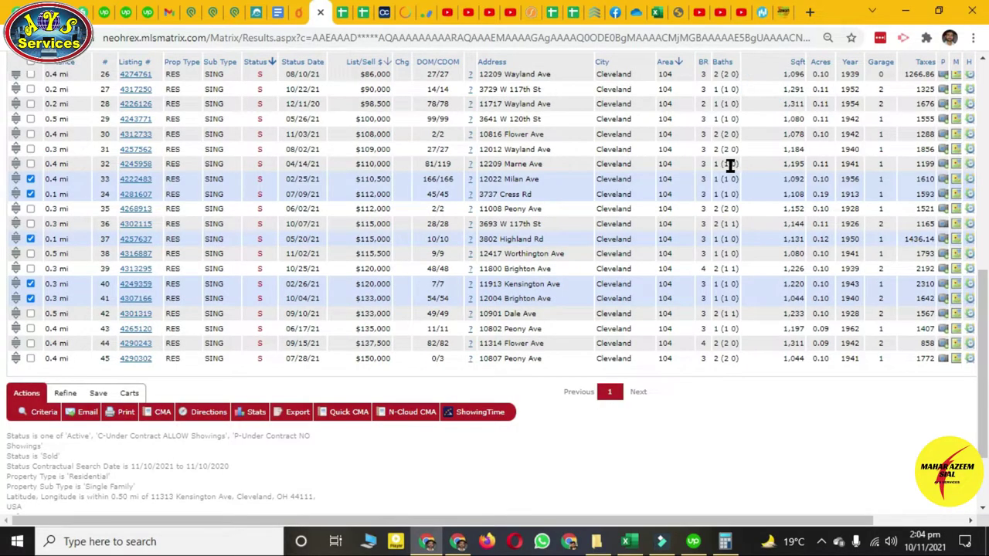
- Show the search results on the map and check the prices and bedroom counts of sold homes near the subject property
scroll(618, 309, "up", 10)
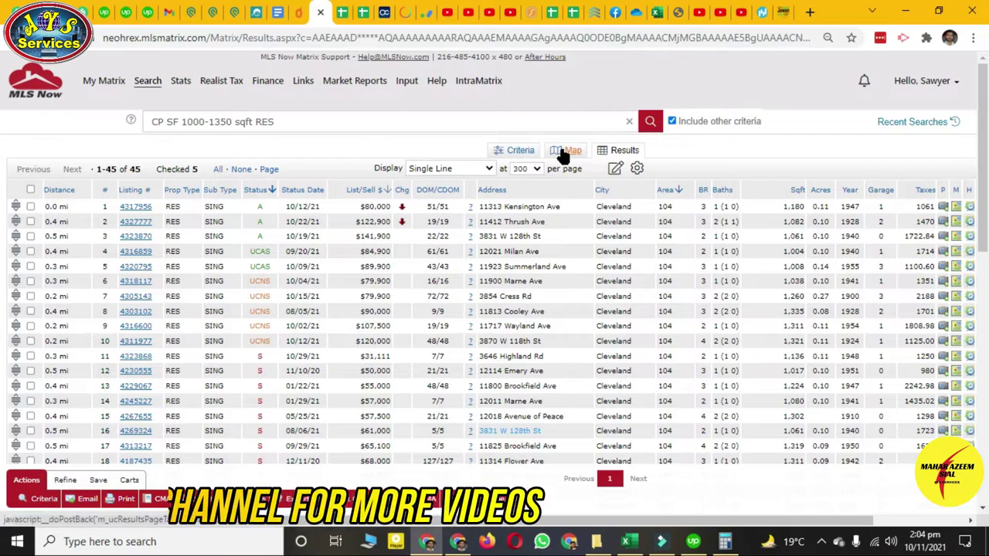
left_click(568, 151)
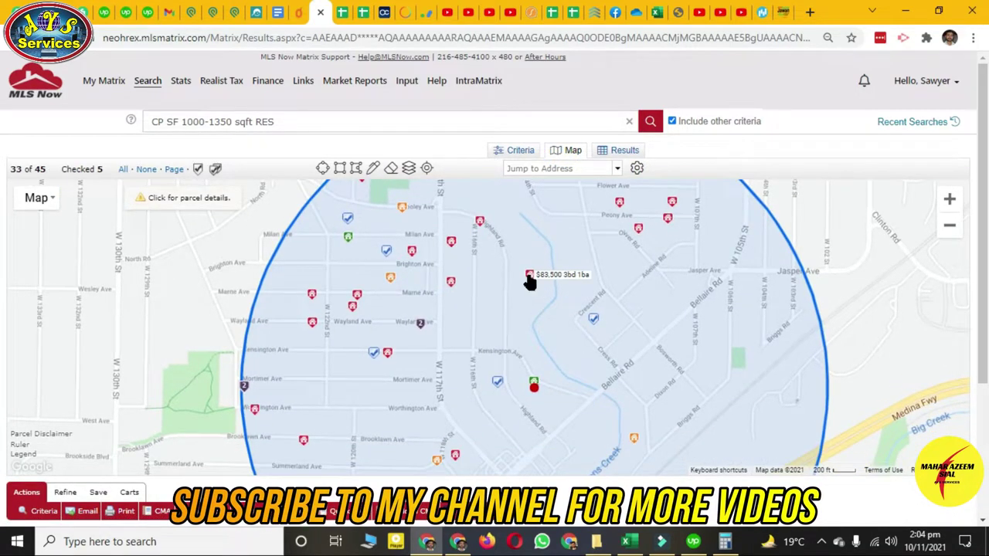
mouse_move(484, 232)
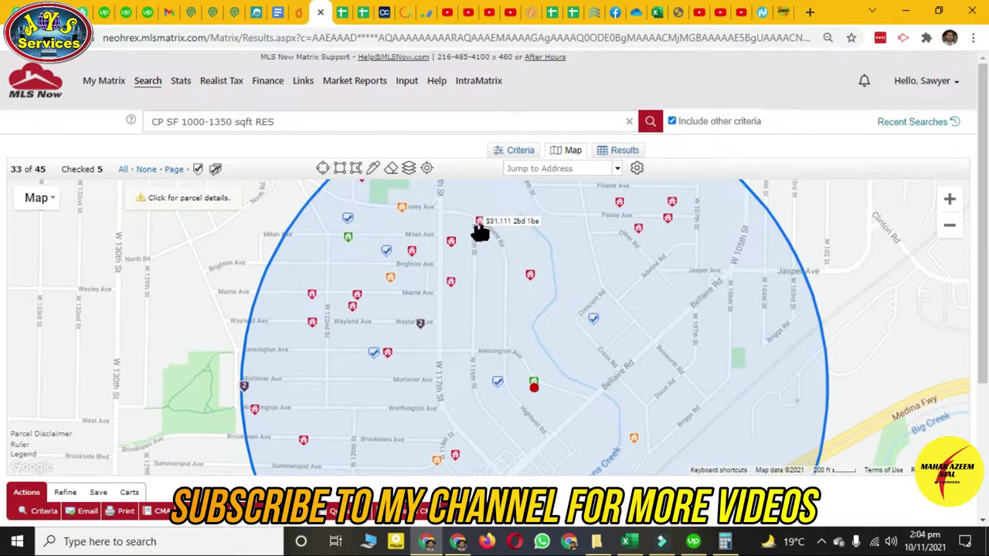
mouse_move(446, 246)
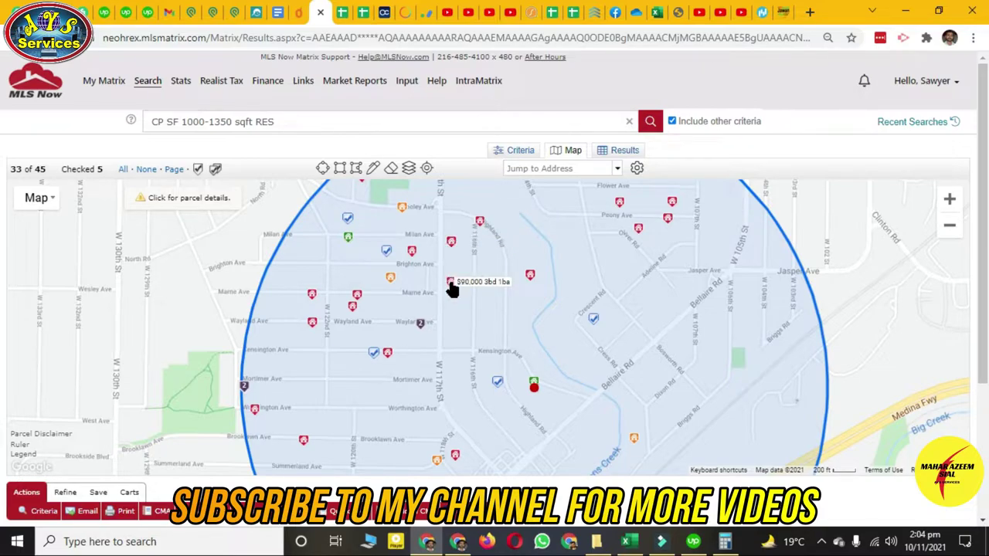
mouse_move(453, 290)
- Switch to the subject property's OneHome listing and look through its yard and kitchen photos
left_click(251, 12)
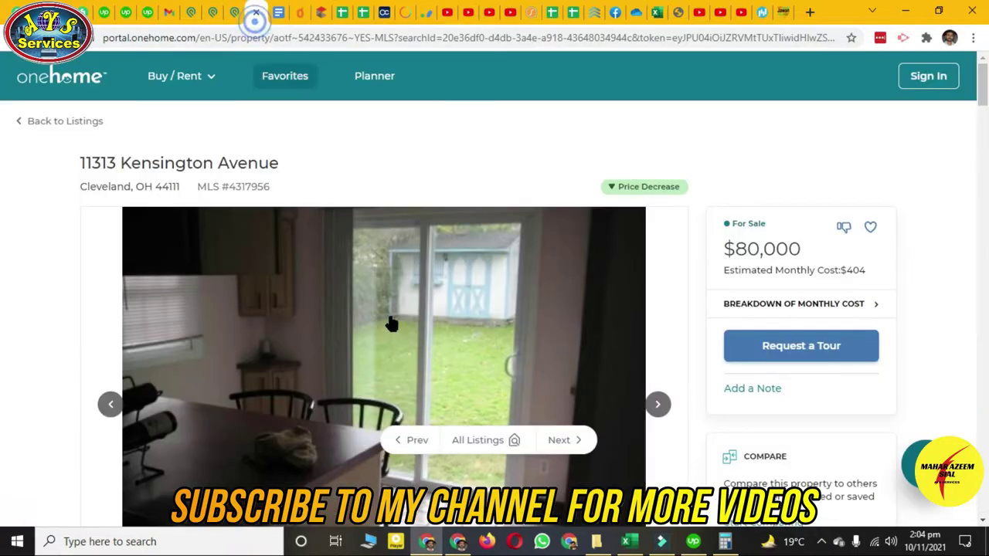
left_click(657, 404)
scroll(653, 403, "down", 1)
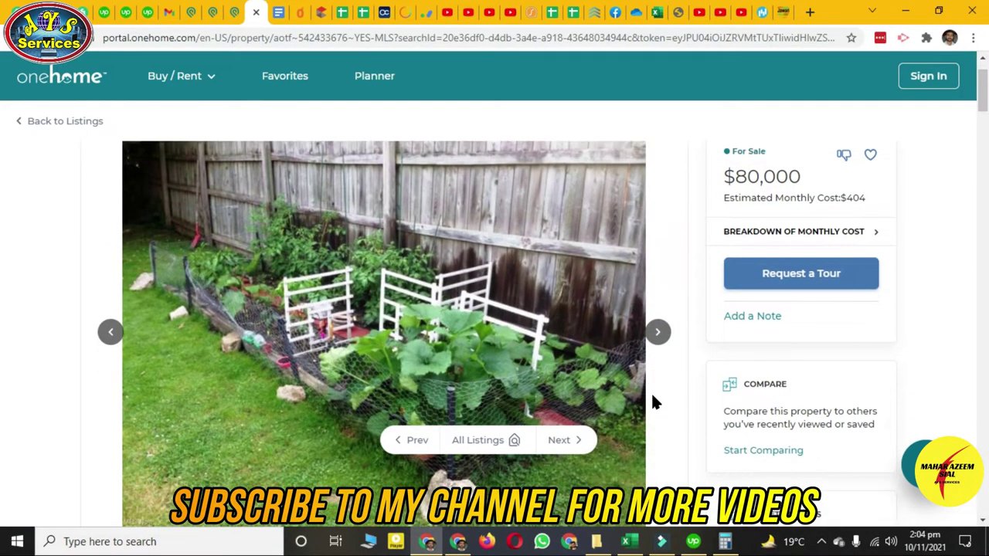
left_click(656, 337)
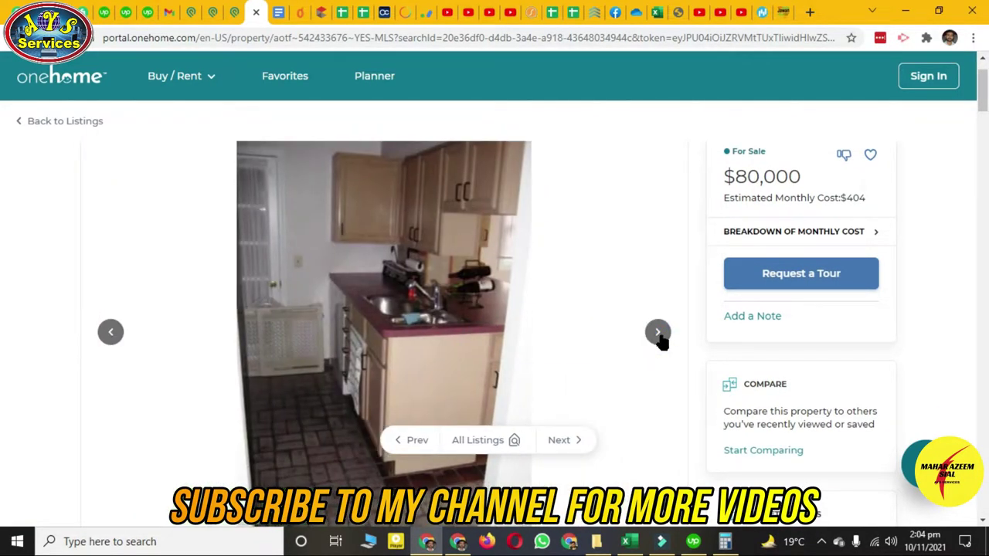